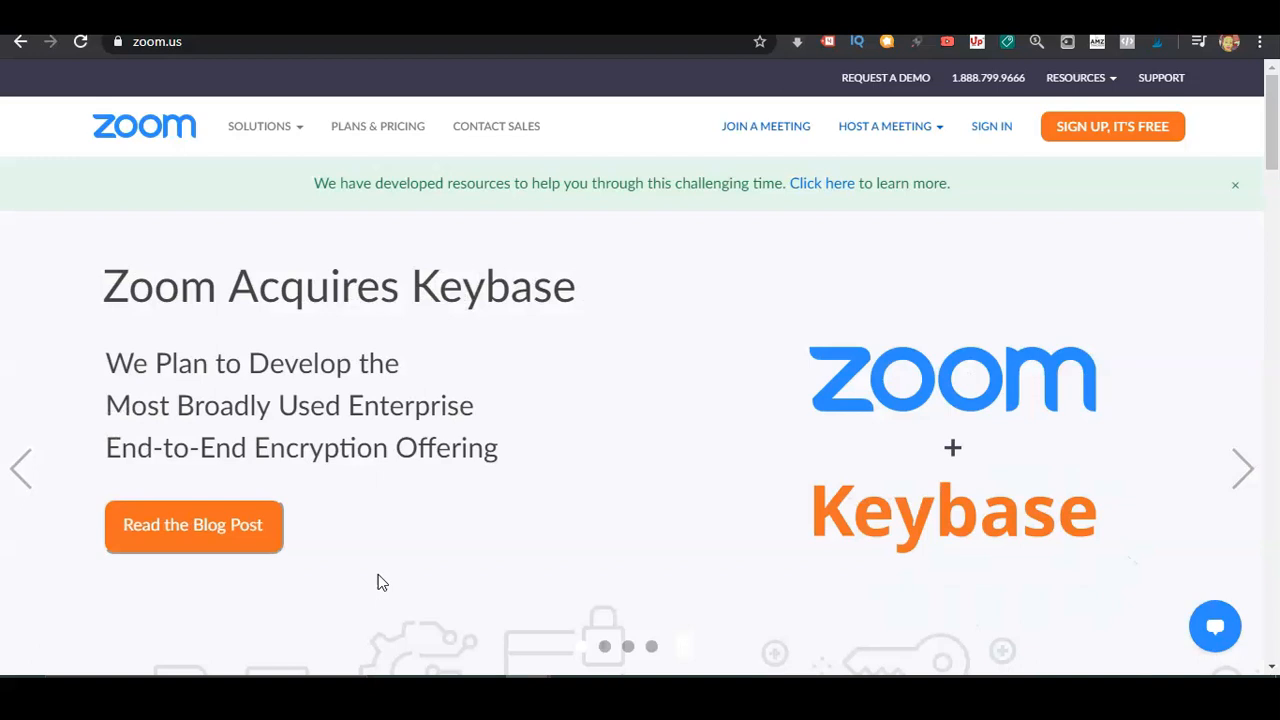
- Open the plans and pricing page and compare the Basic, Pro, Business and Enterprise meeting plans
left_click(394, 434)
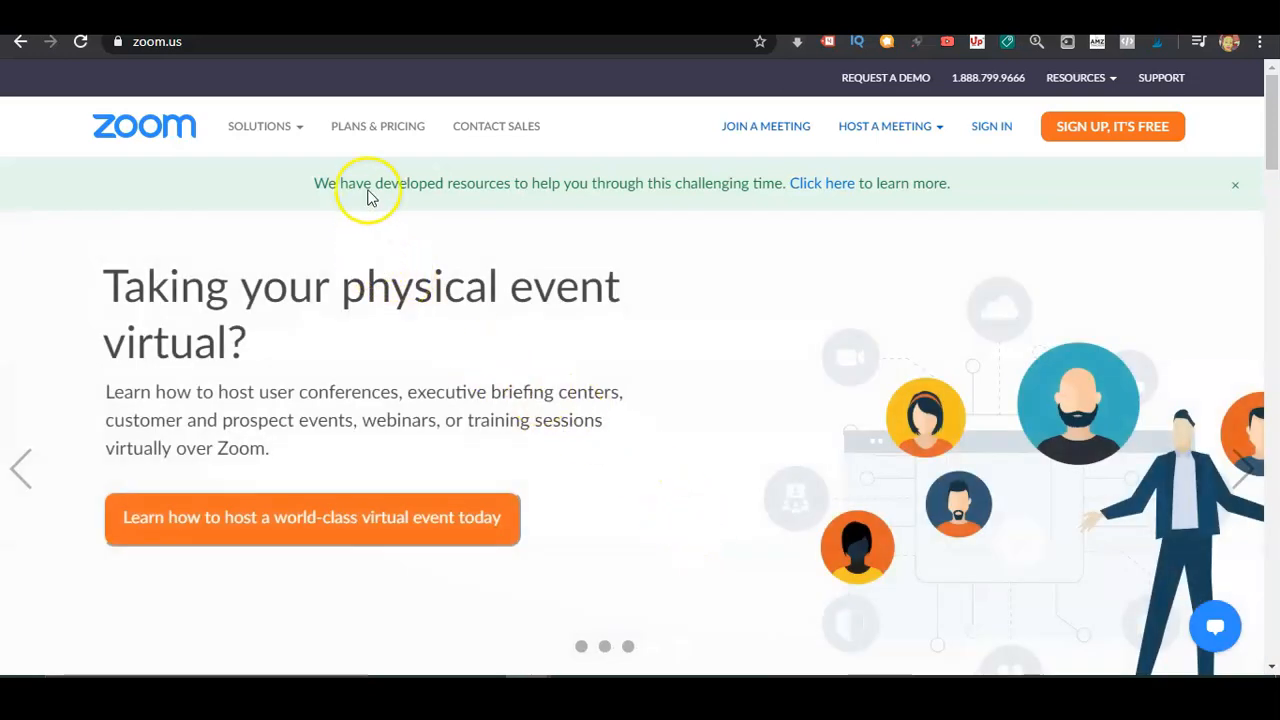
left_click(369, 133)
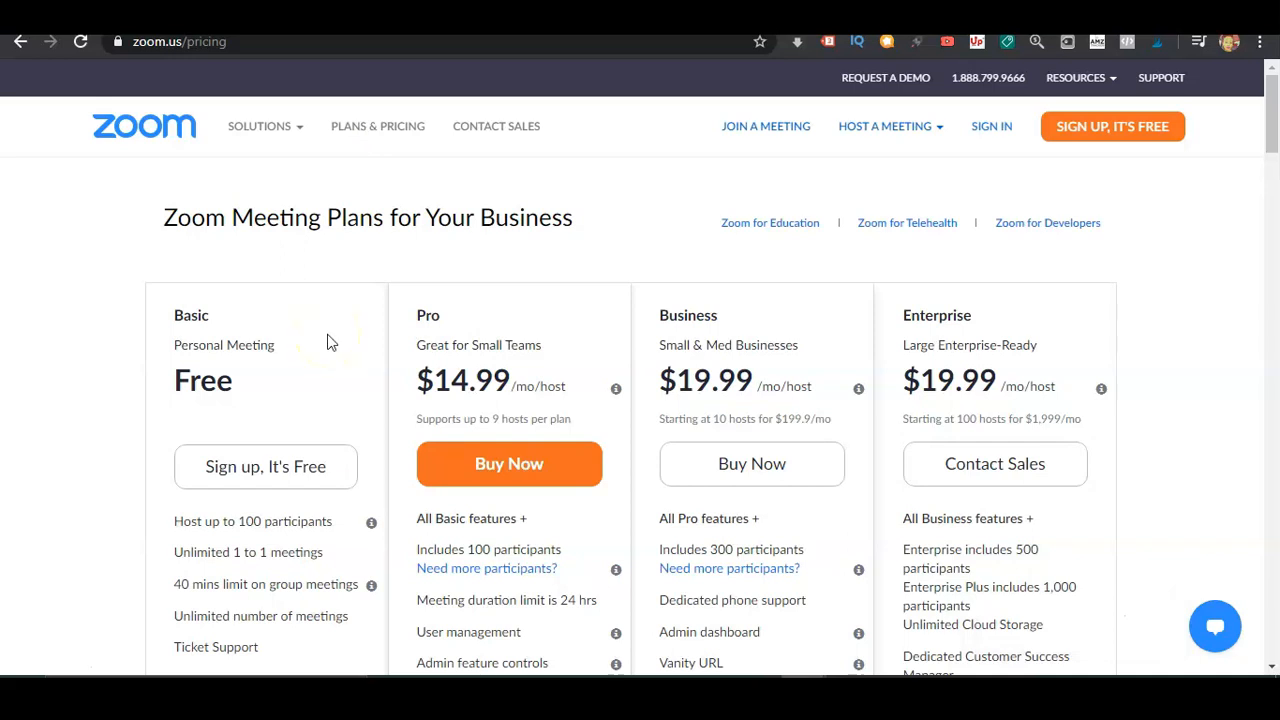
scroll(327, 343, "down", 1)
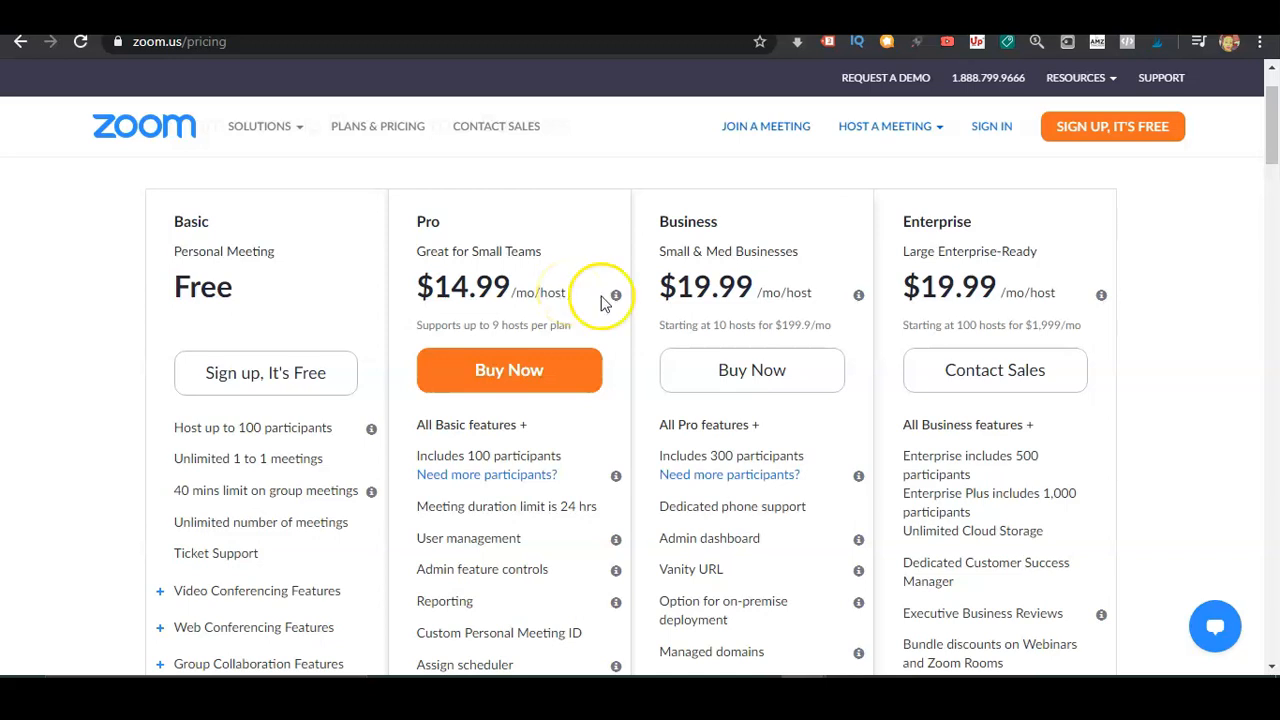
scroll(855, 320, "up", 1)
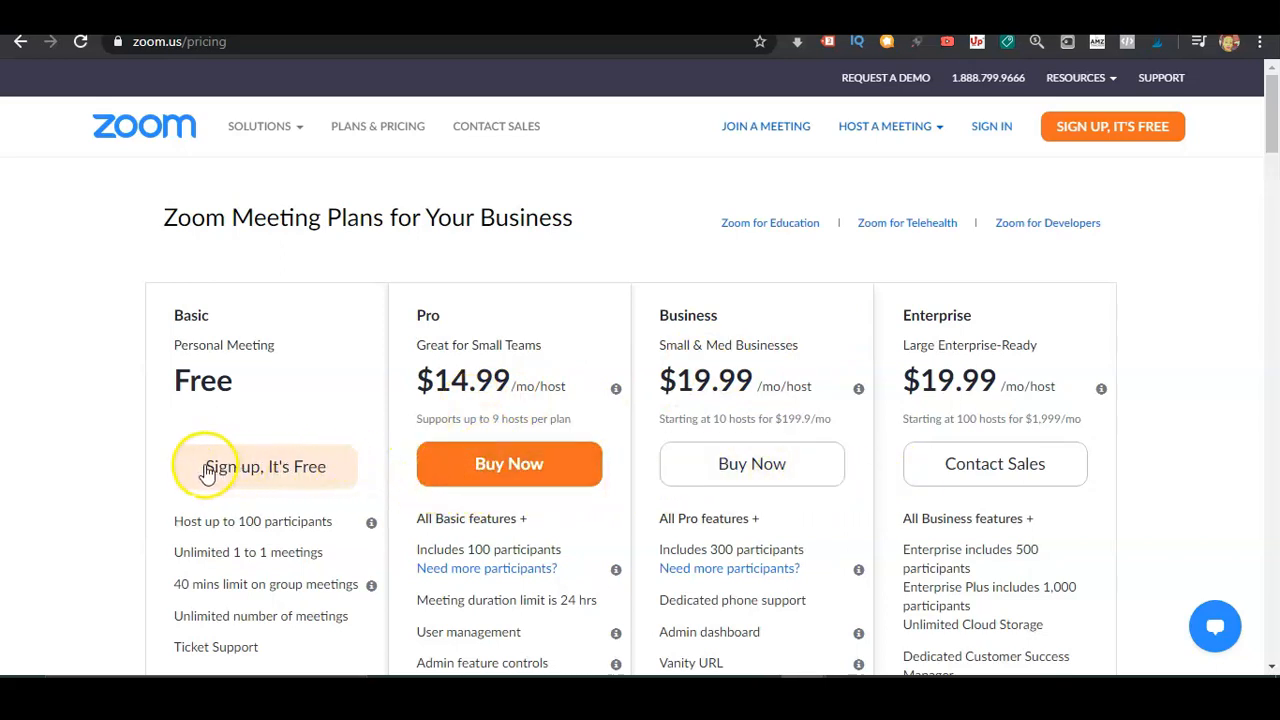
- Start the sign-up for the free Basic plan and confirm the date of birth for verification
left_click(270, 474)
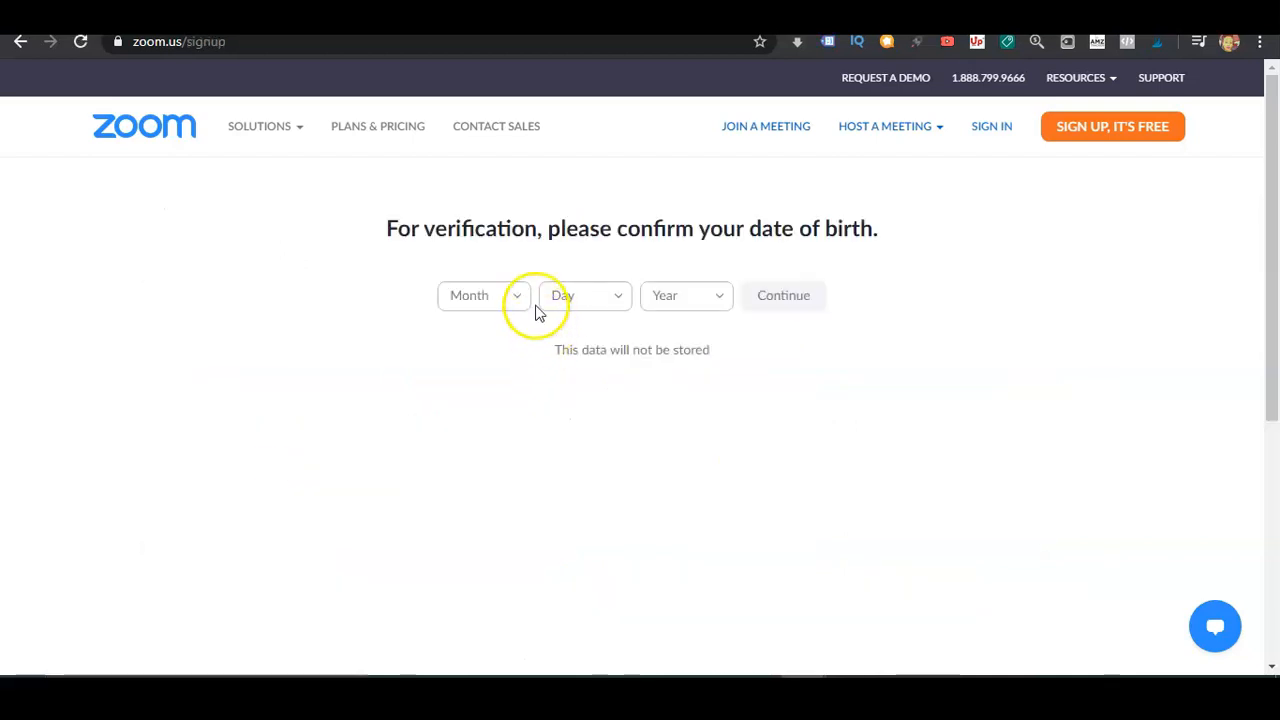
left_click(503, 306)
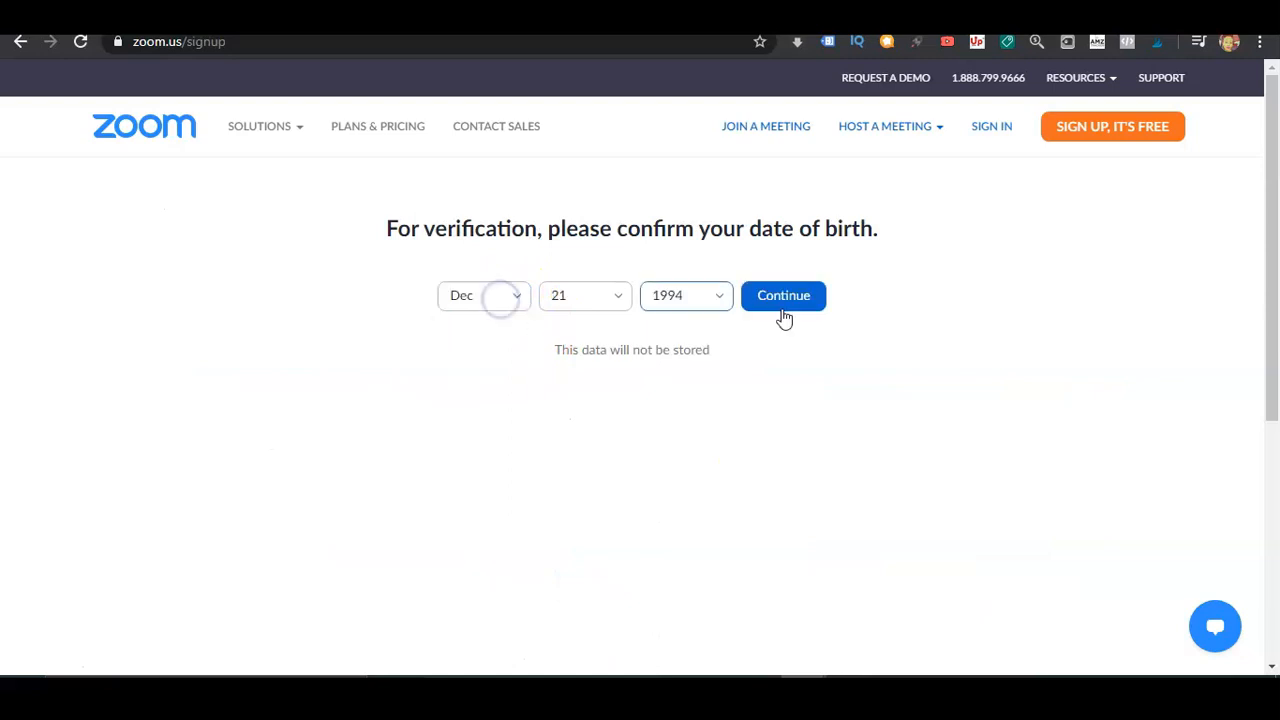
left_click(786, 316)
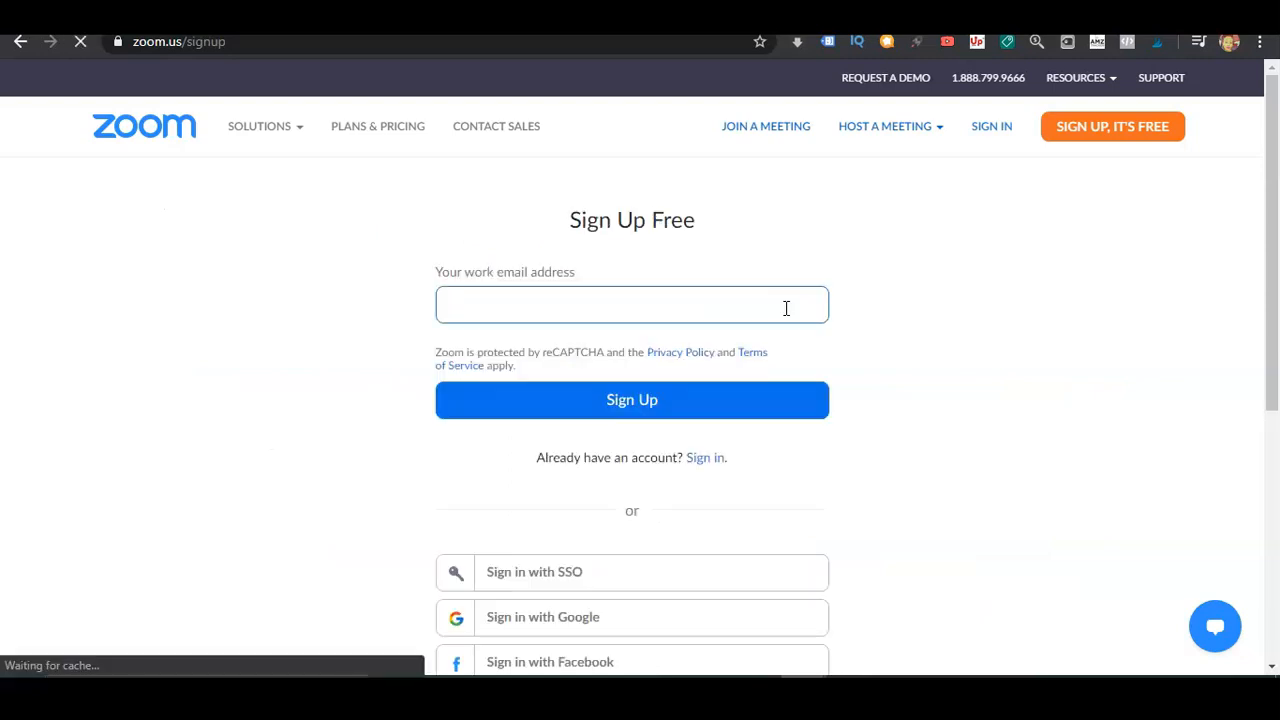
- Sign up with an existing Google account and create the Zoom account from it
scroll(840, 308, "down", 1)
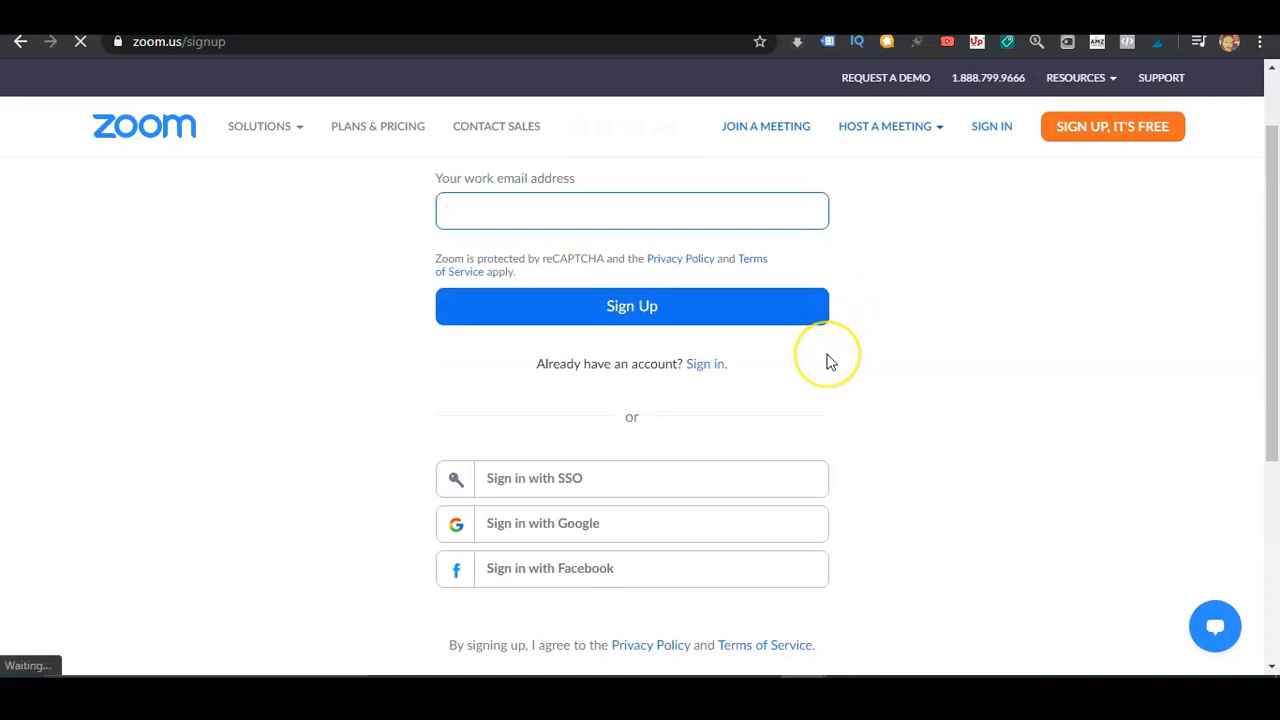
scroll(700, 380, "down", 1)
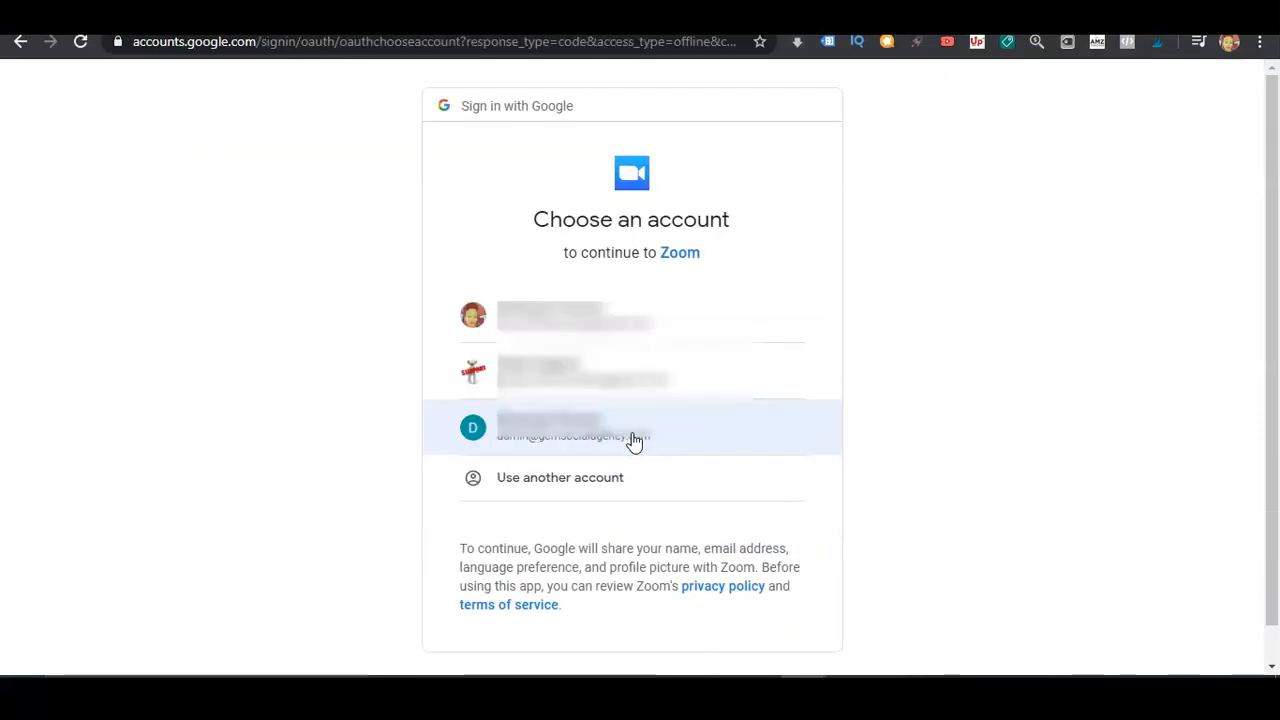
left_click(630, 431)
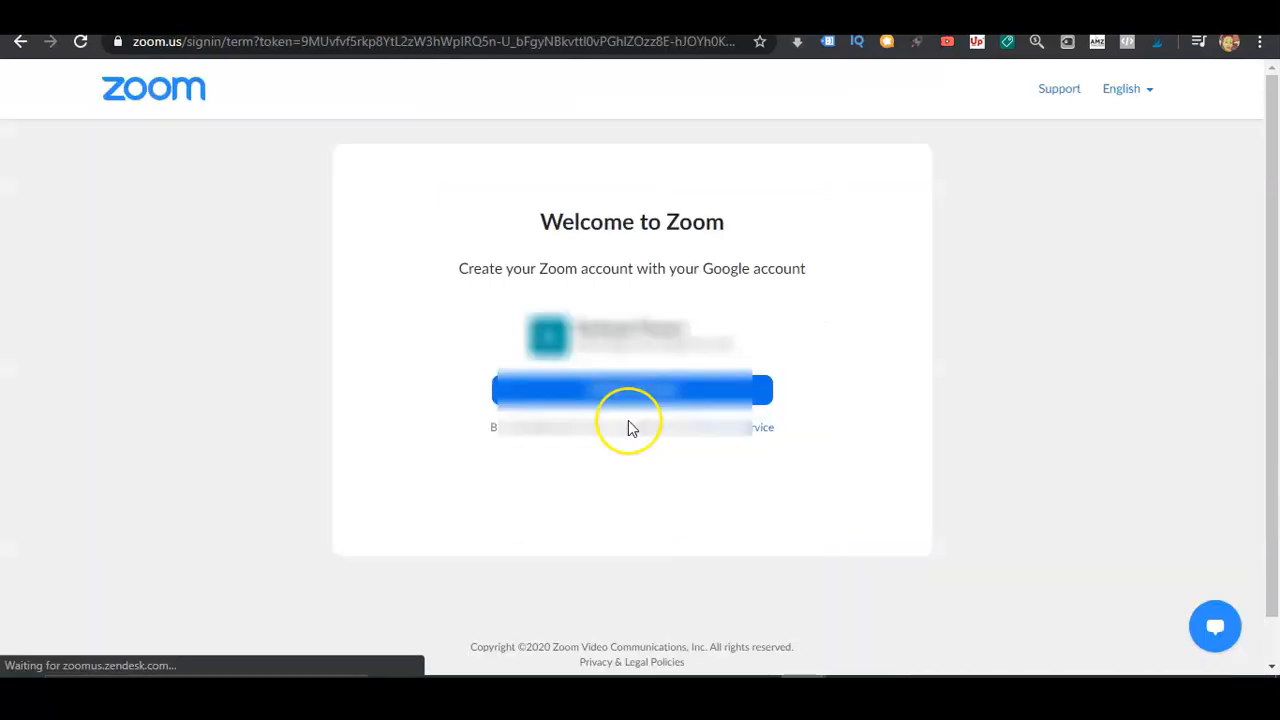
left_click(634, 396)
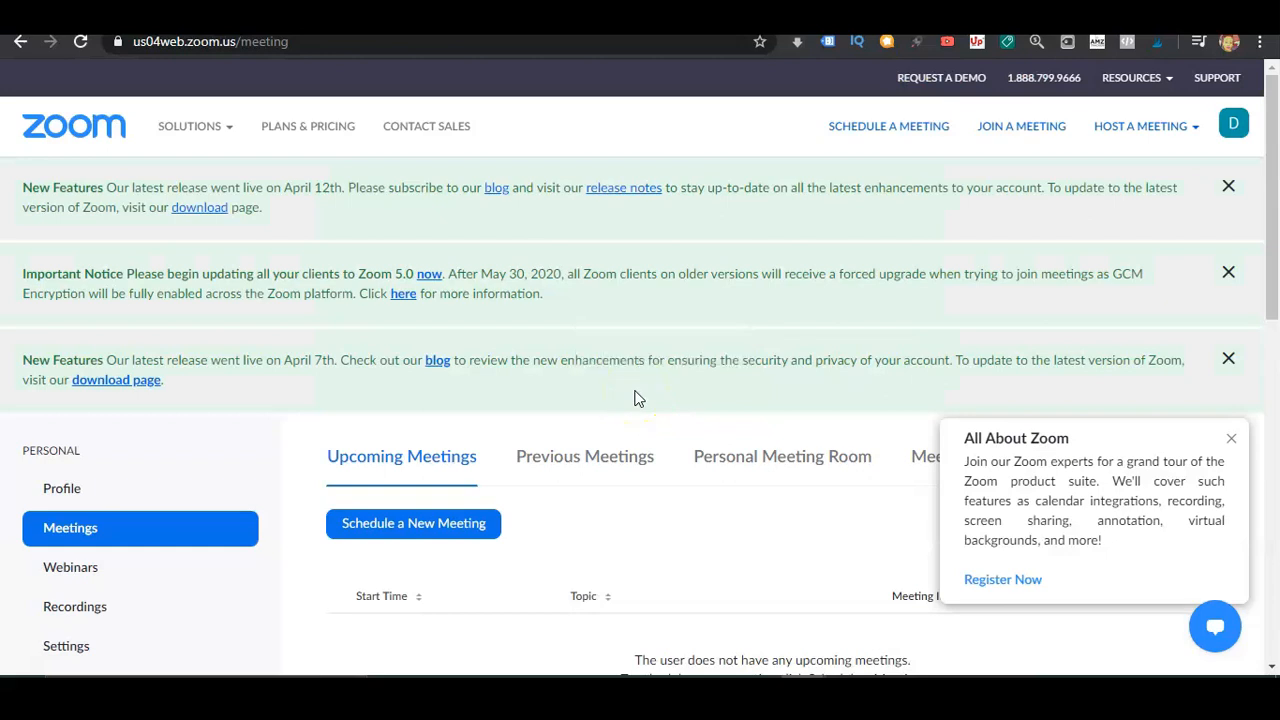
left_click(727, 566)
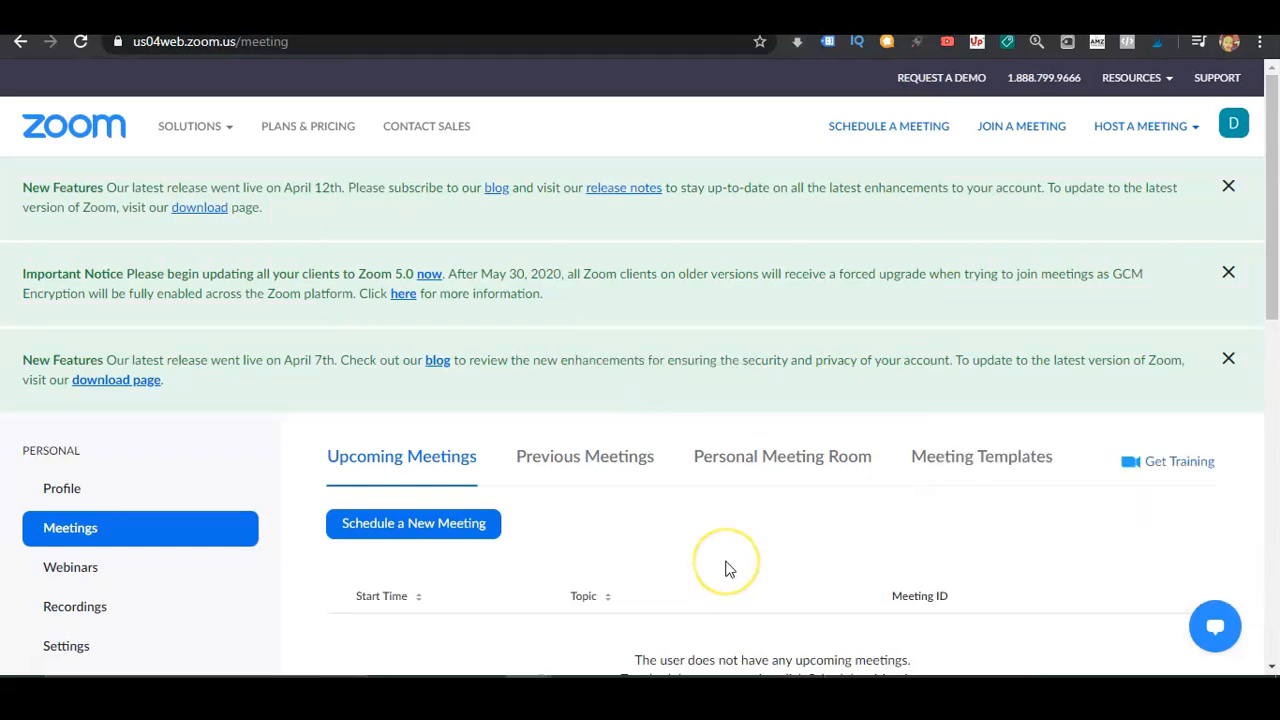
- Open the form for scheduling a new meeting and review its time, duration, time zone, meeting ID, password, video and meeting options
scroll(729, 569, "down", 2)
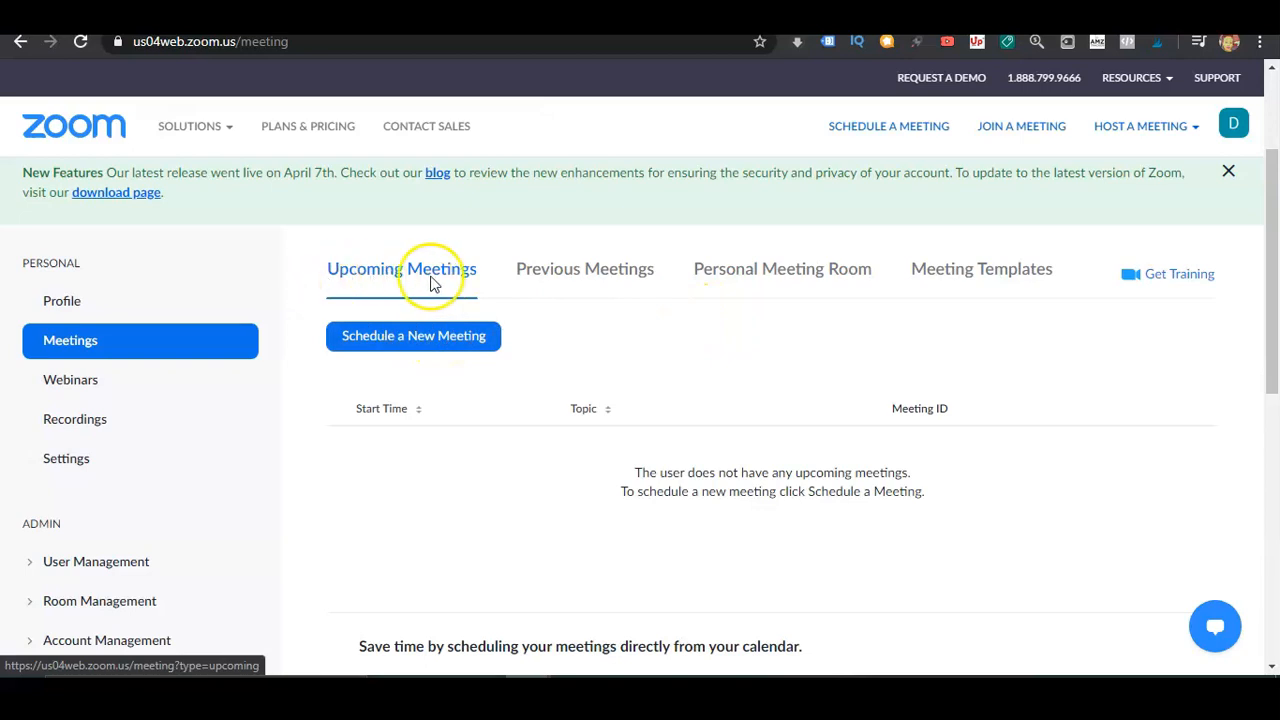
scroll(600, 371, "down", 4)
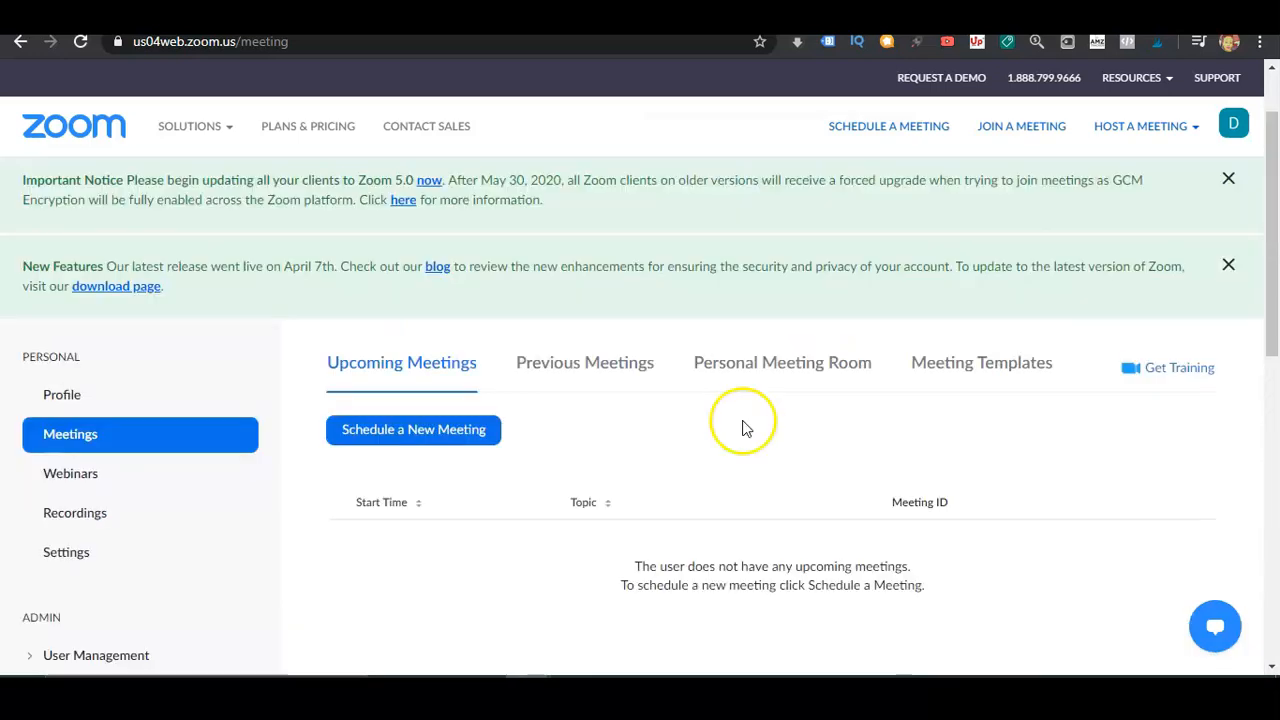
left_click(380, 432)
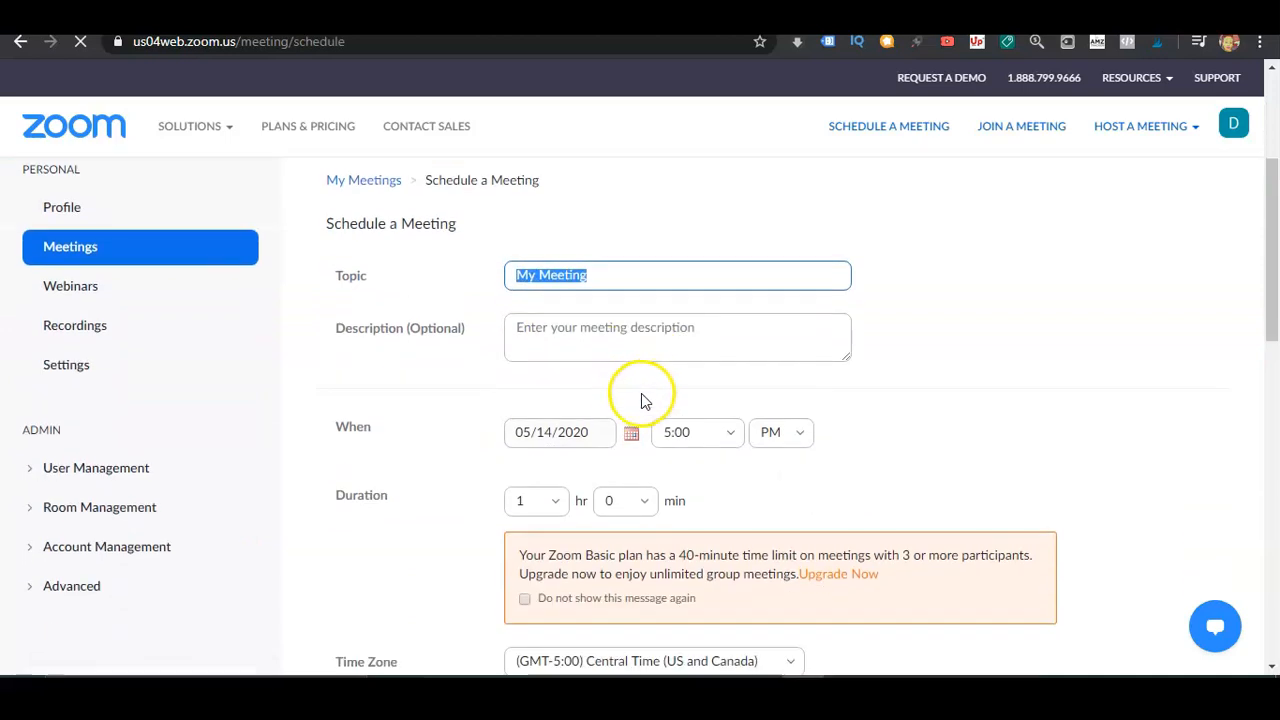
scroll(718, 343, "down", 2)
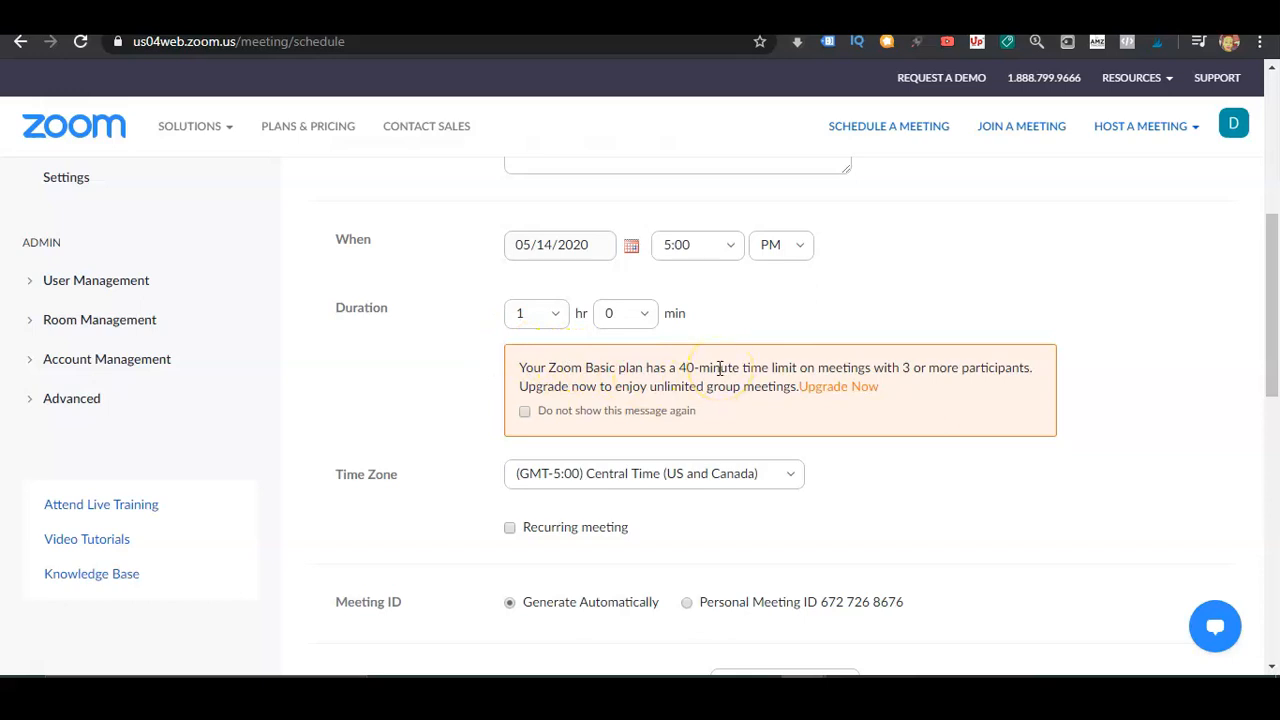
scroll(718, 368, "down", 2)
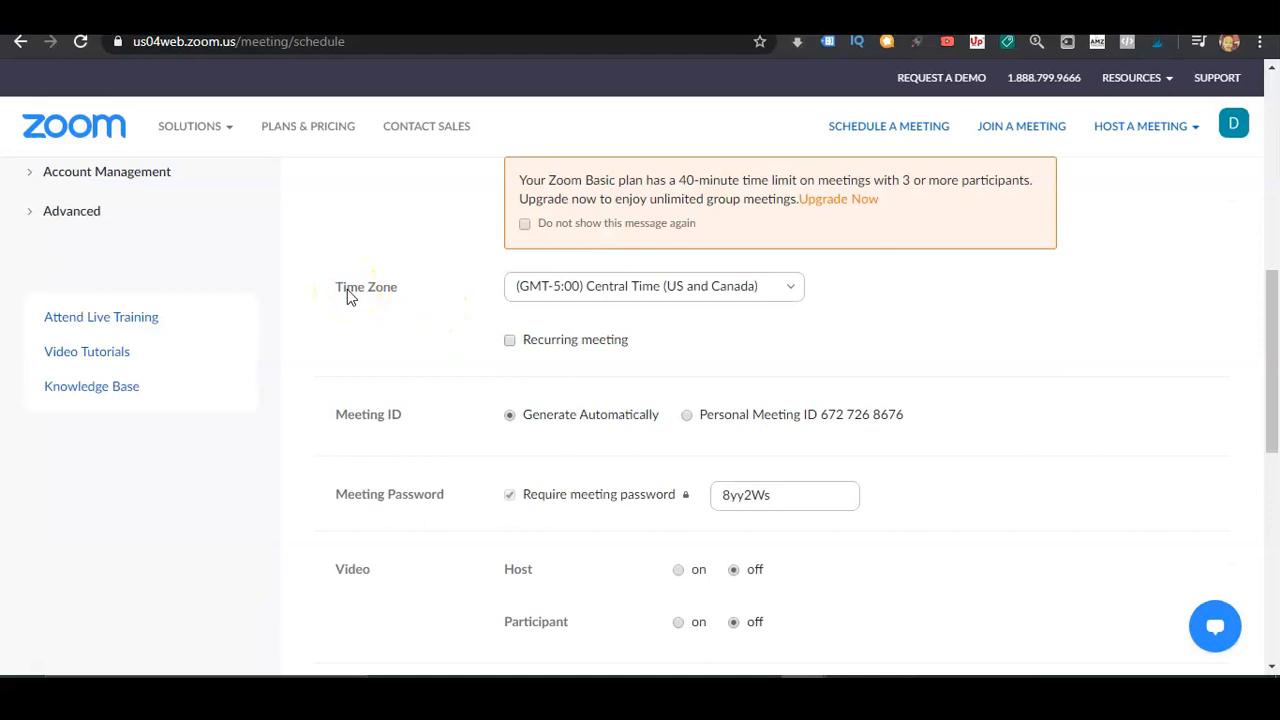
scroll(347, 290, "down", 1)
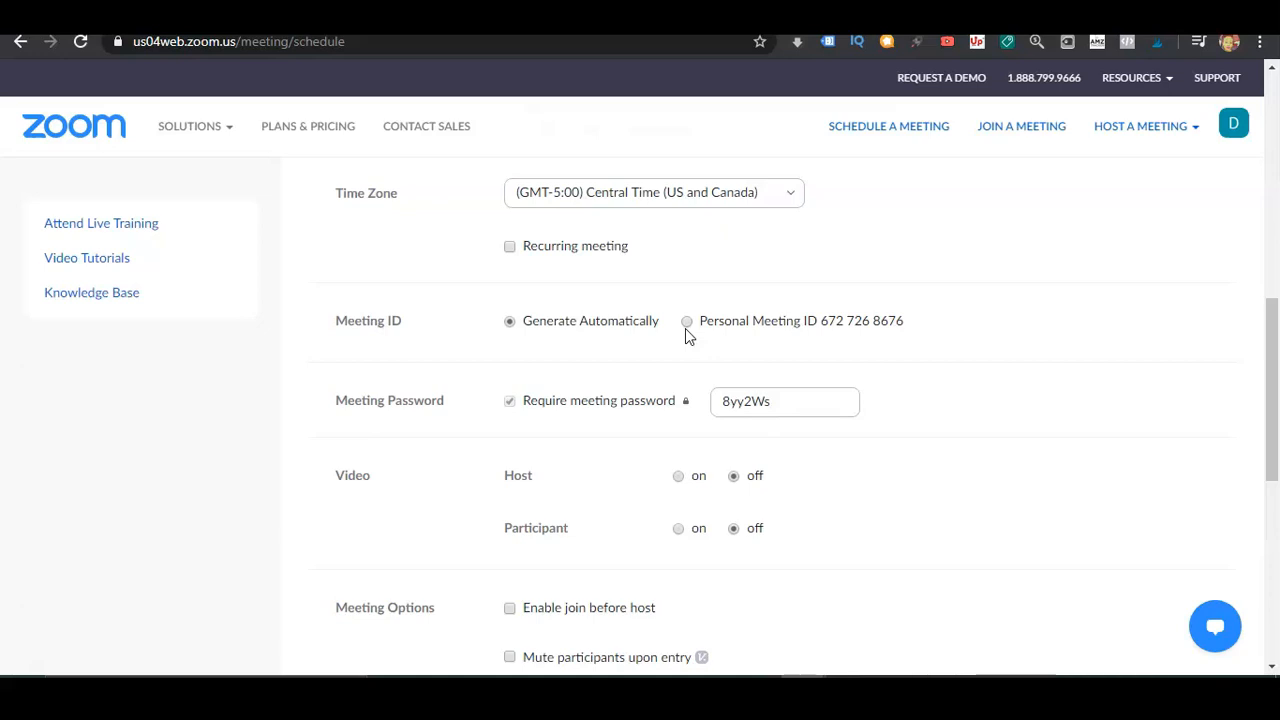
scroll(685, 336, "down", 1)
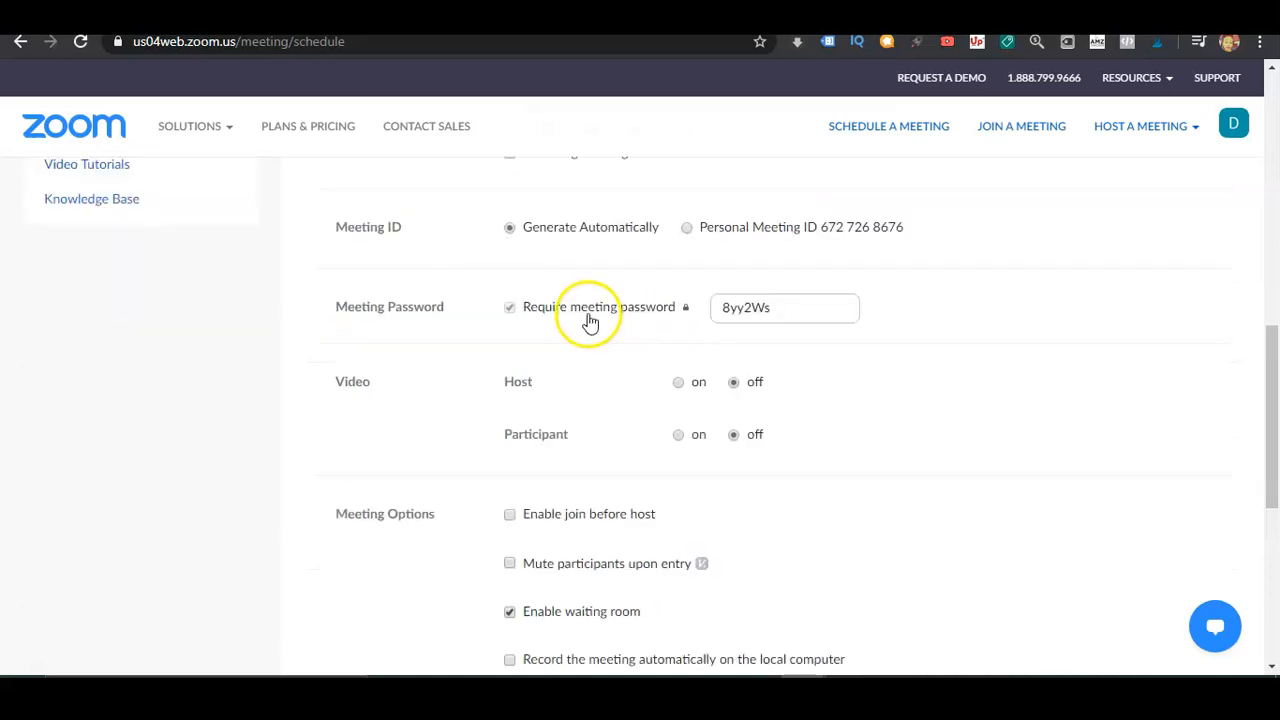
scroll(740, 318, "down", 2)
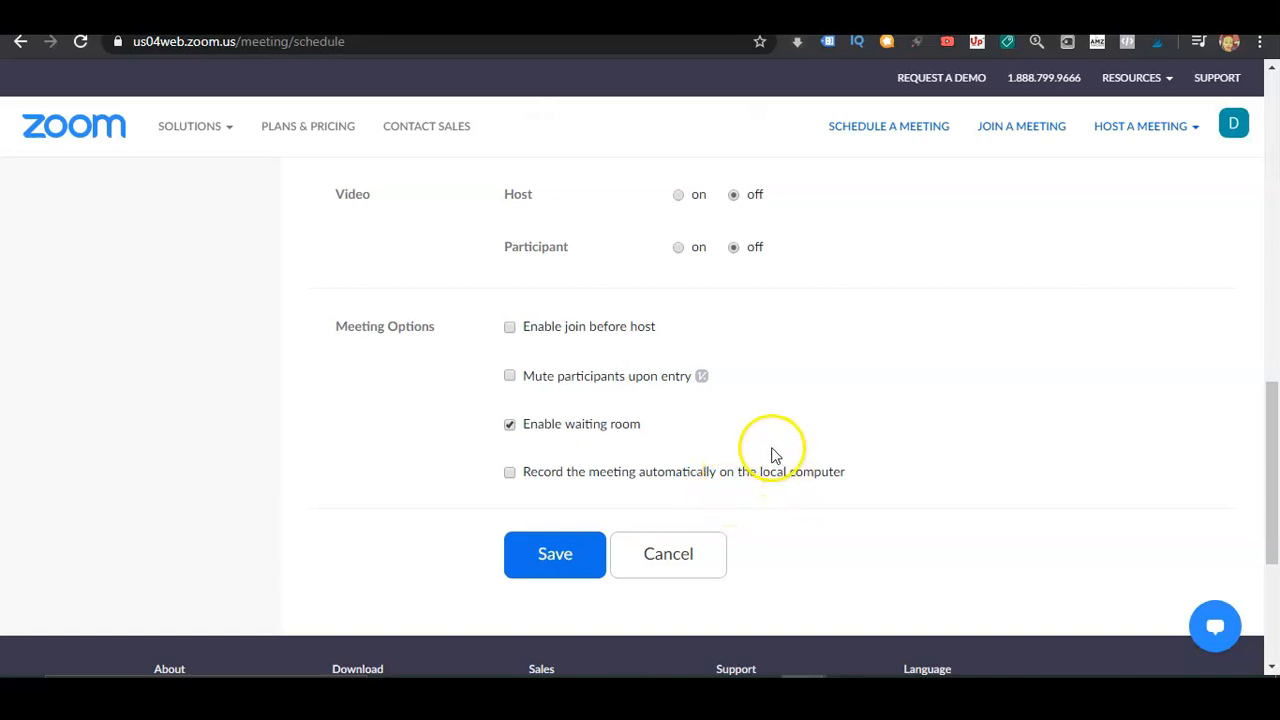
left_click(580, 547)
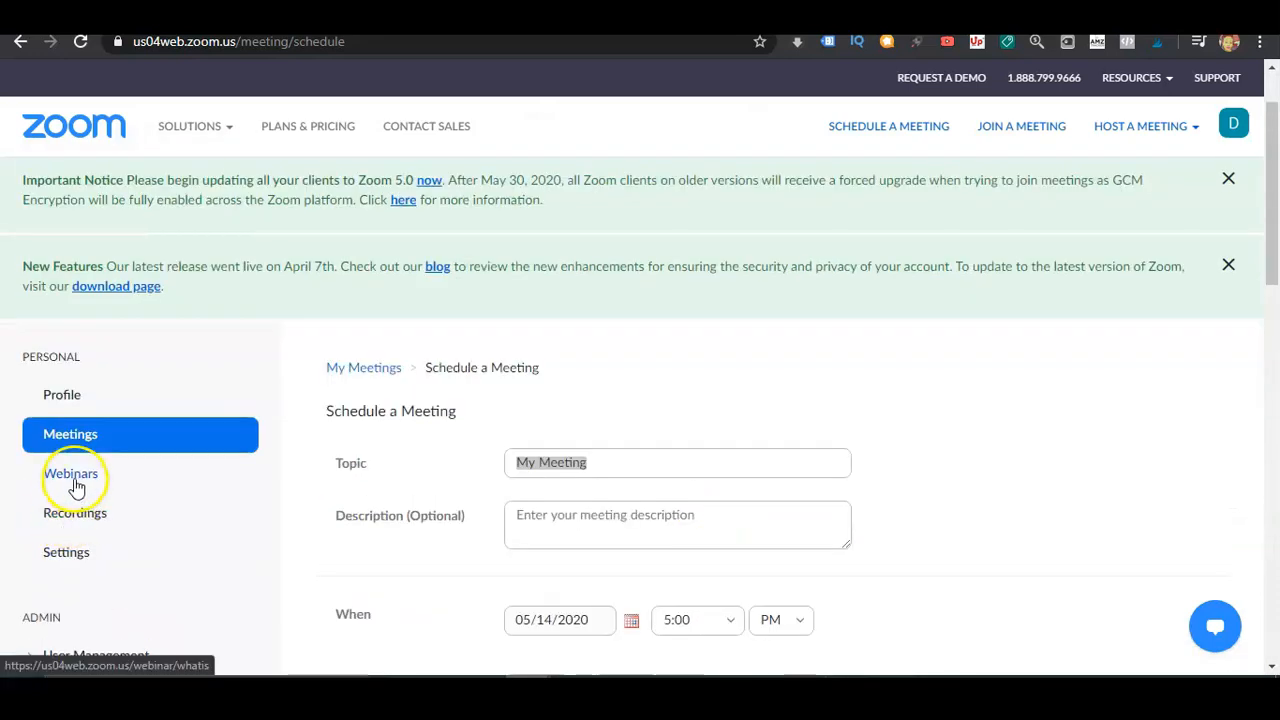
- Look at the Webinars information page, and view both the cloud and local recordings
left_click(76, 487)
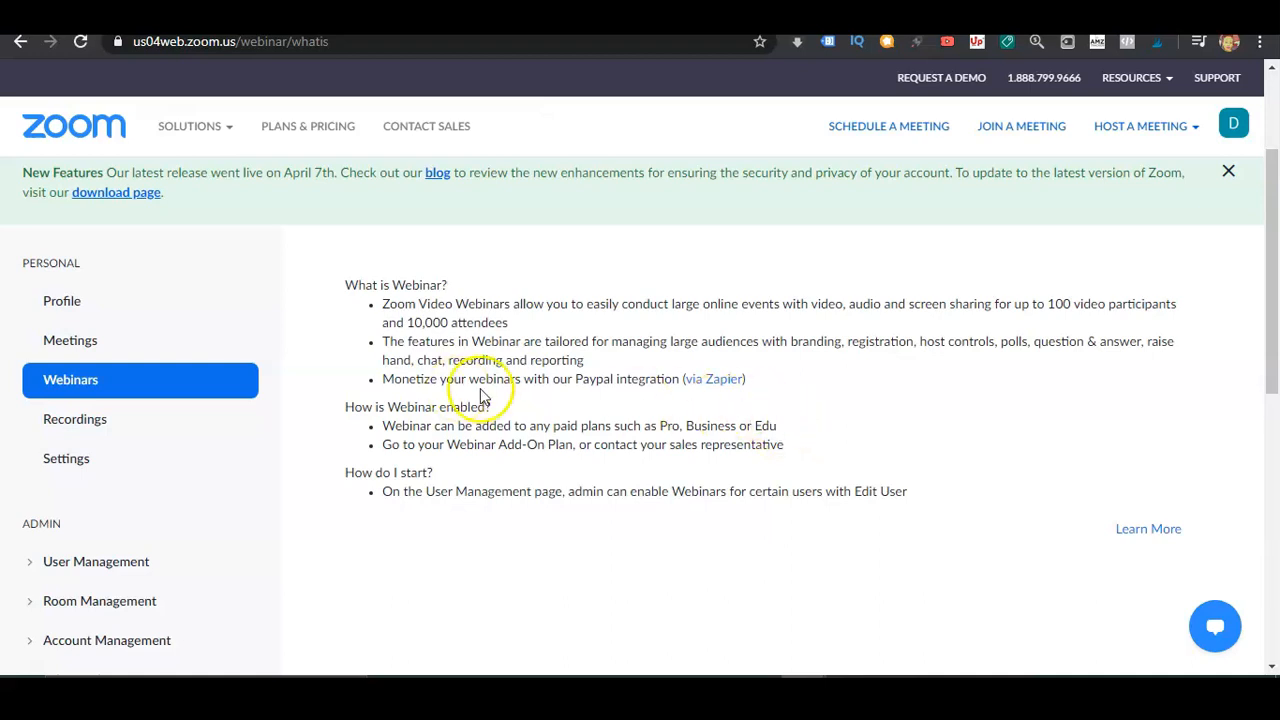
left_click(112, 420)
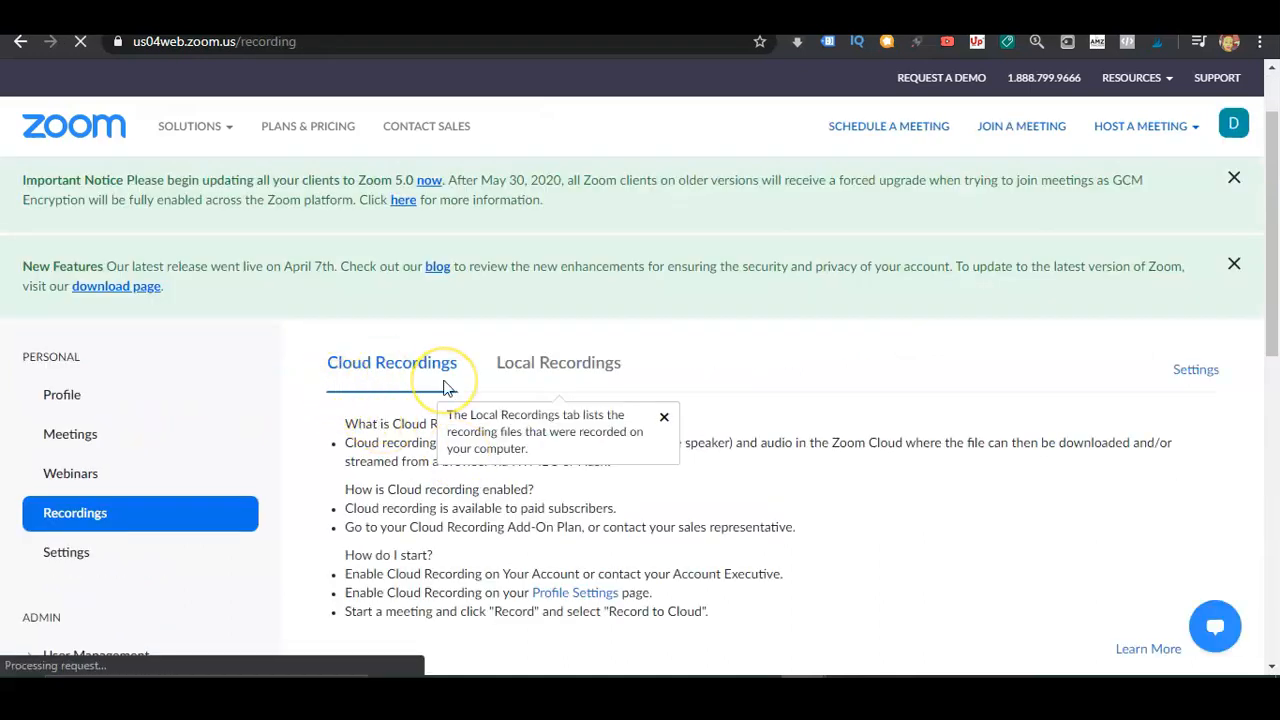
left_click(457, 391)
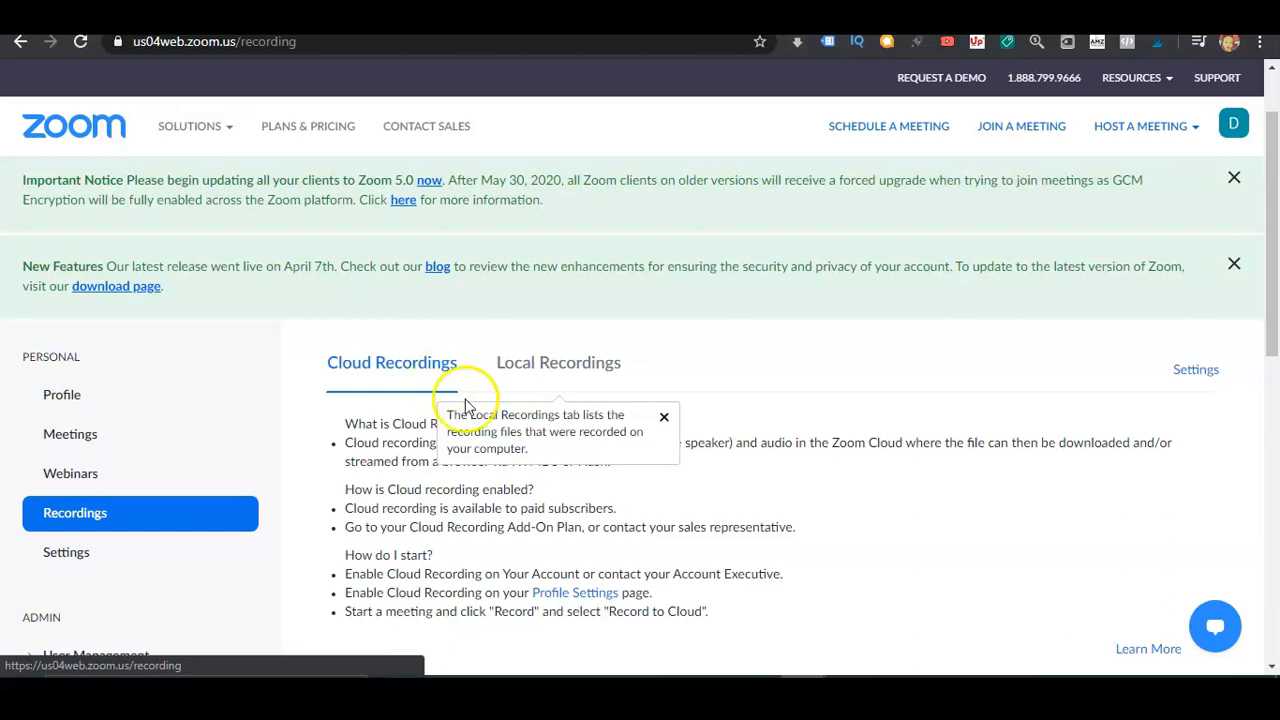
left_click(591, 380)
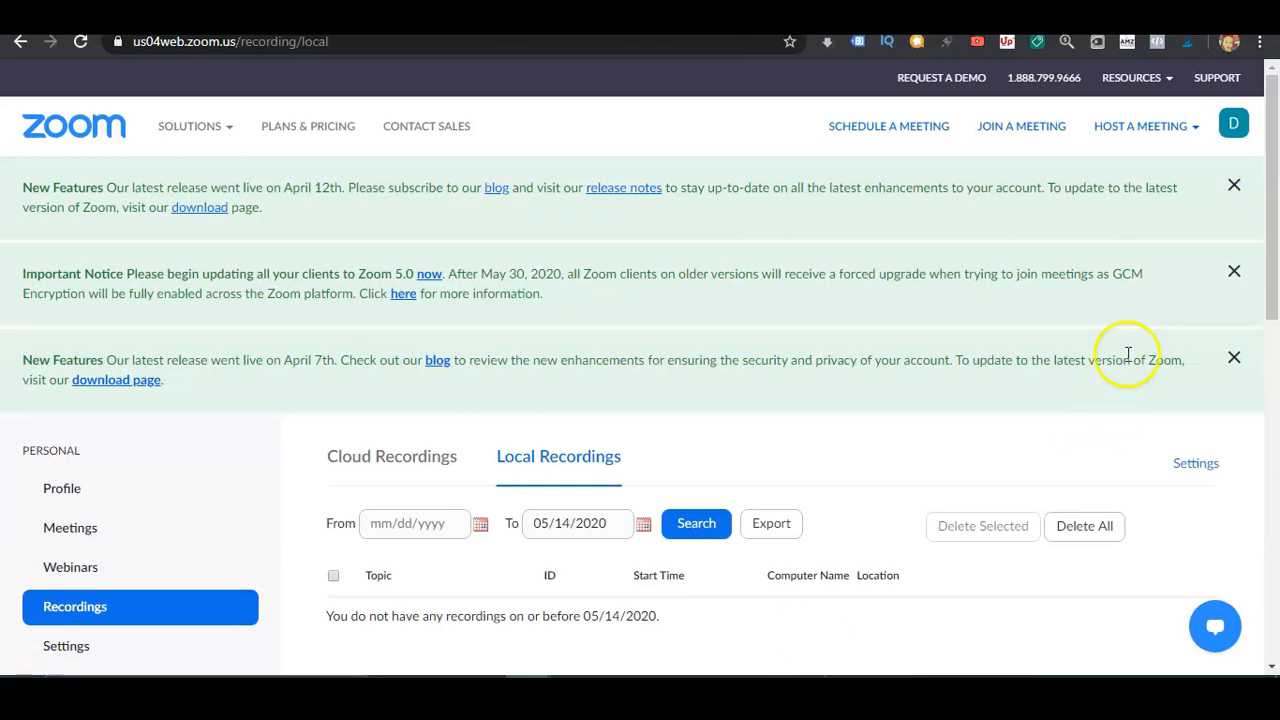
- Host a new meeting with video off and let the Zoom installer download
mouse_move(1131, 129)
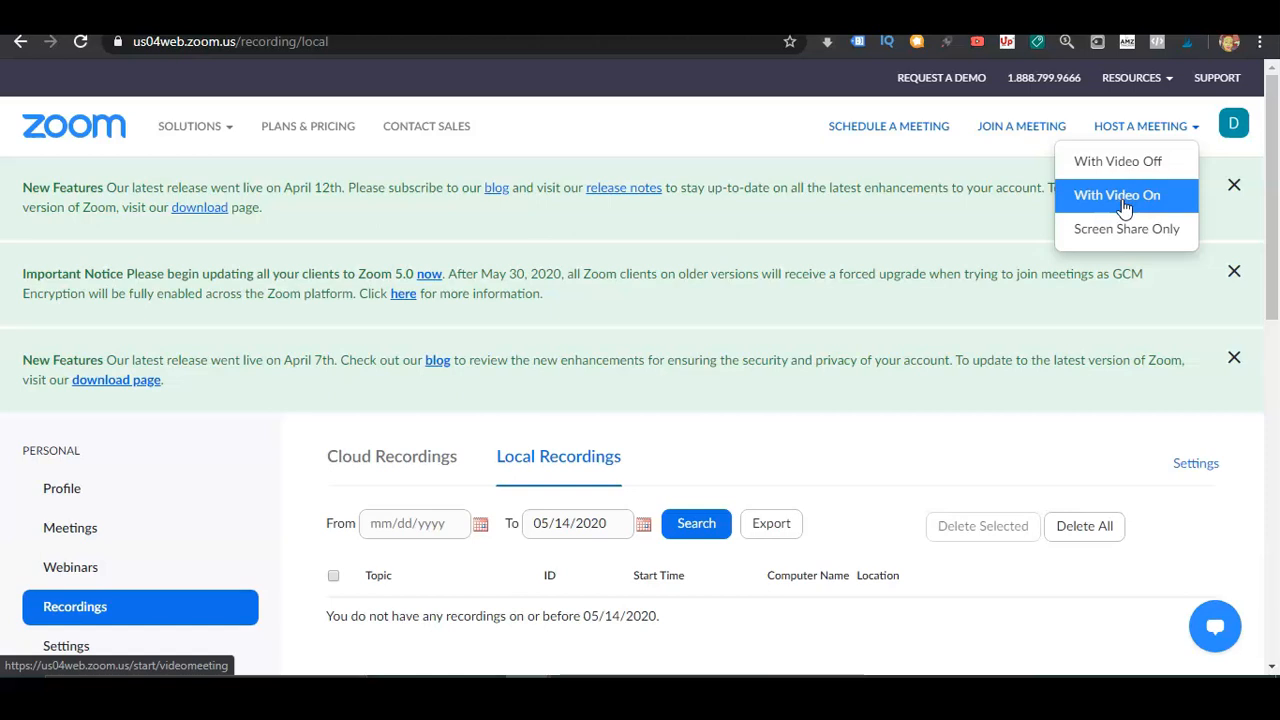
left_click(1077, 172)
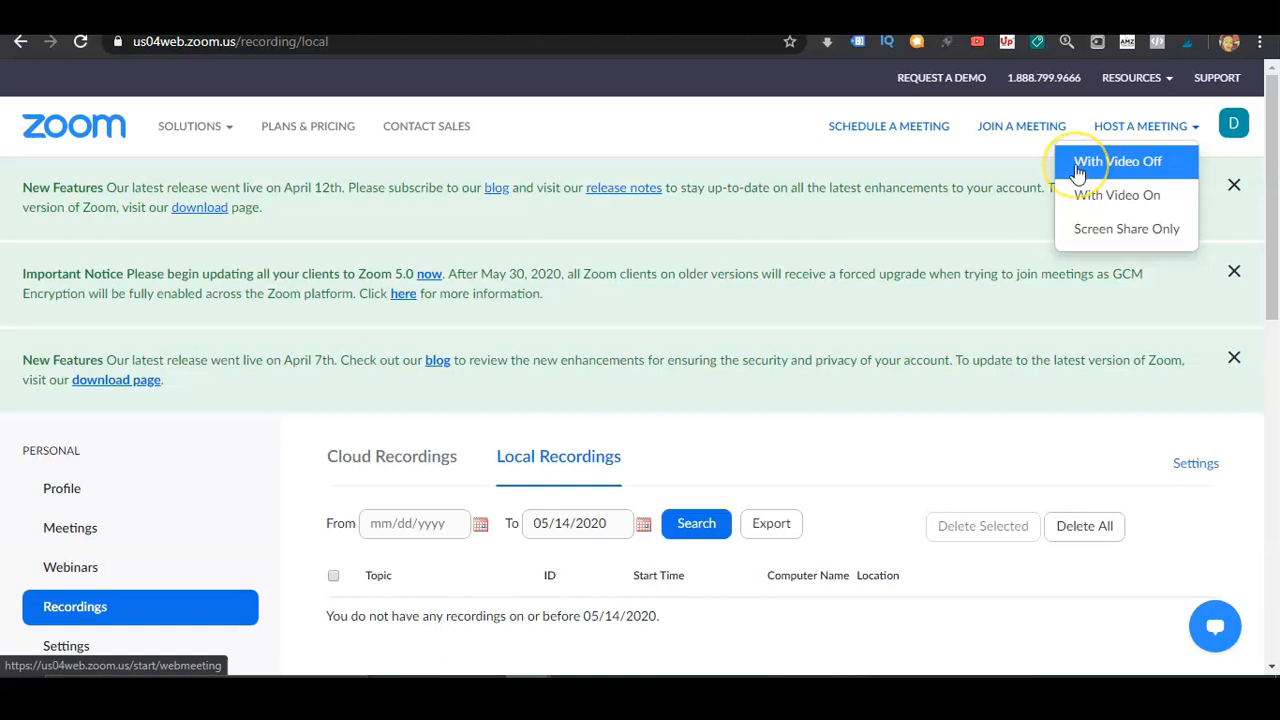
left_click(1077, 172)
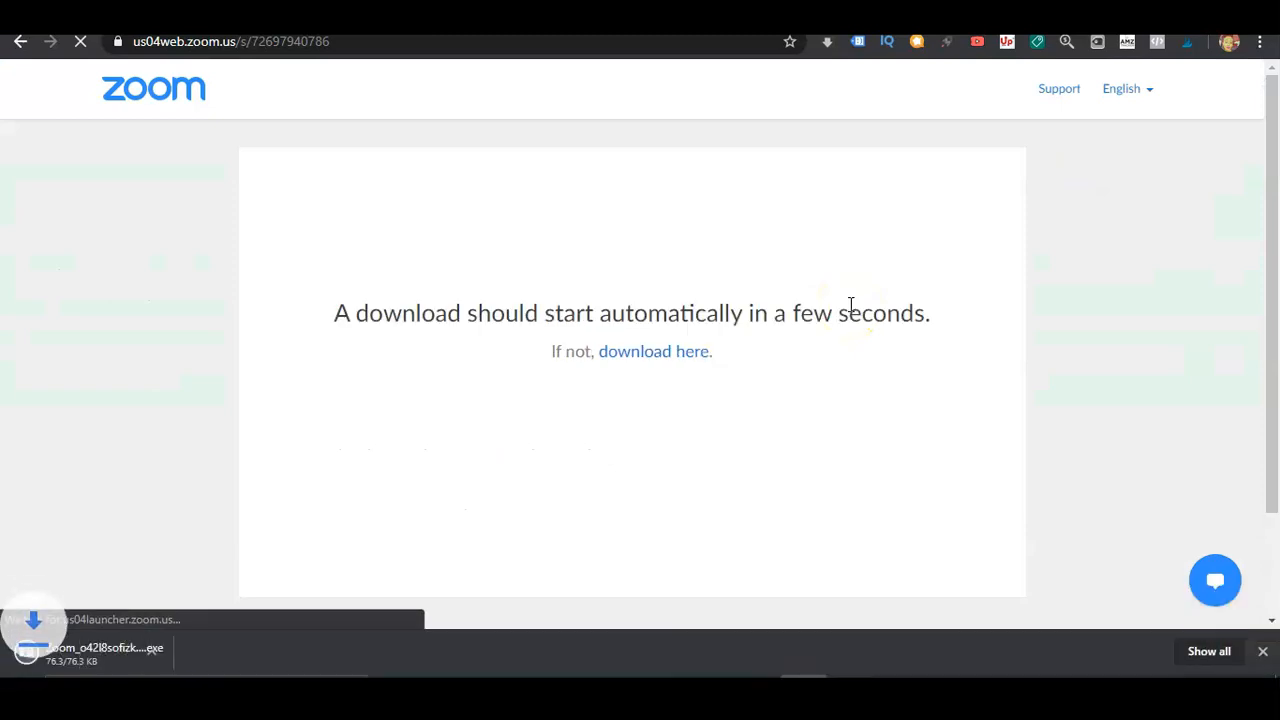
left_click(843, 303)
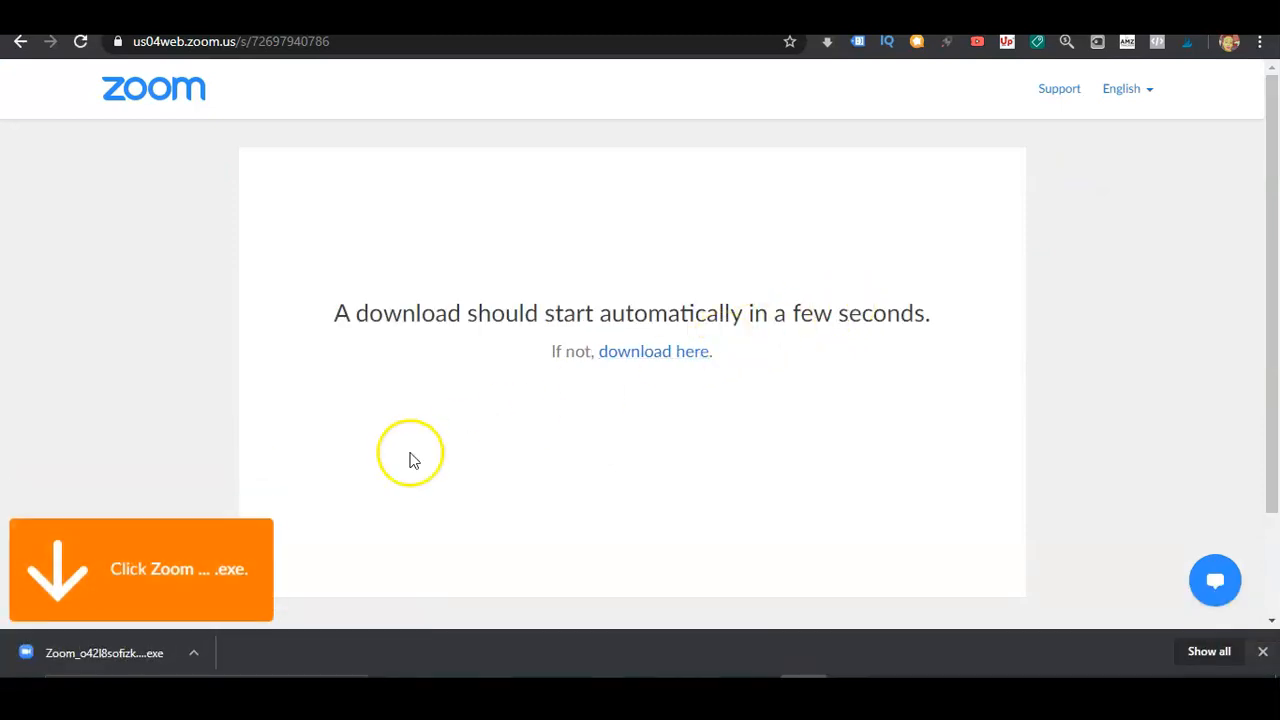
- Run the downloaded Zoom installer and join the meeting with computer audio
left_click(146, 656)
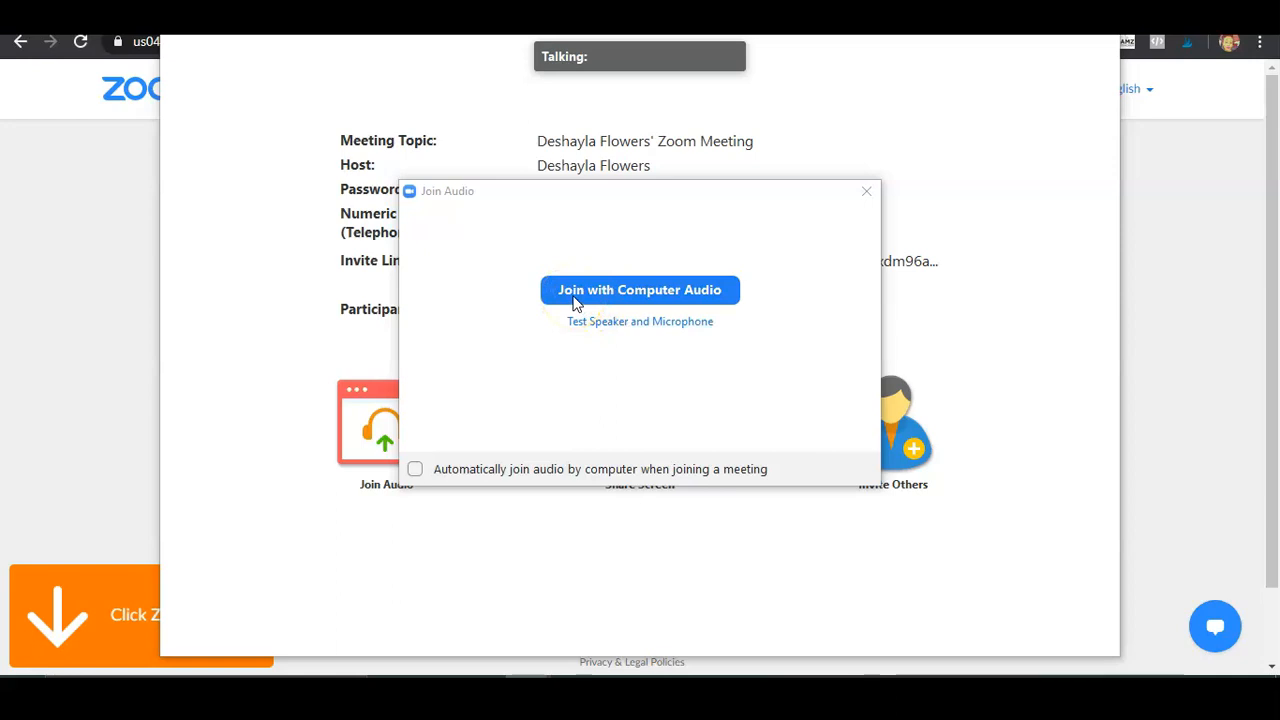
left_click(575, 300)
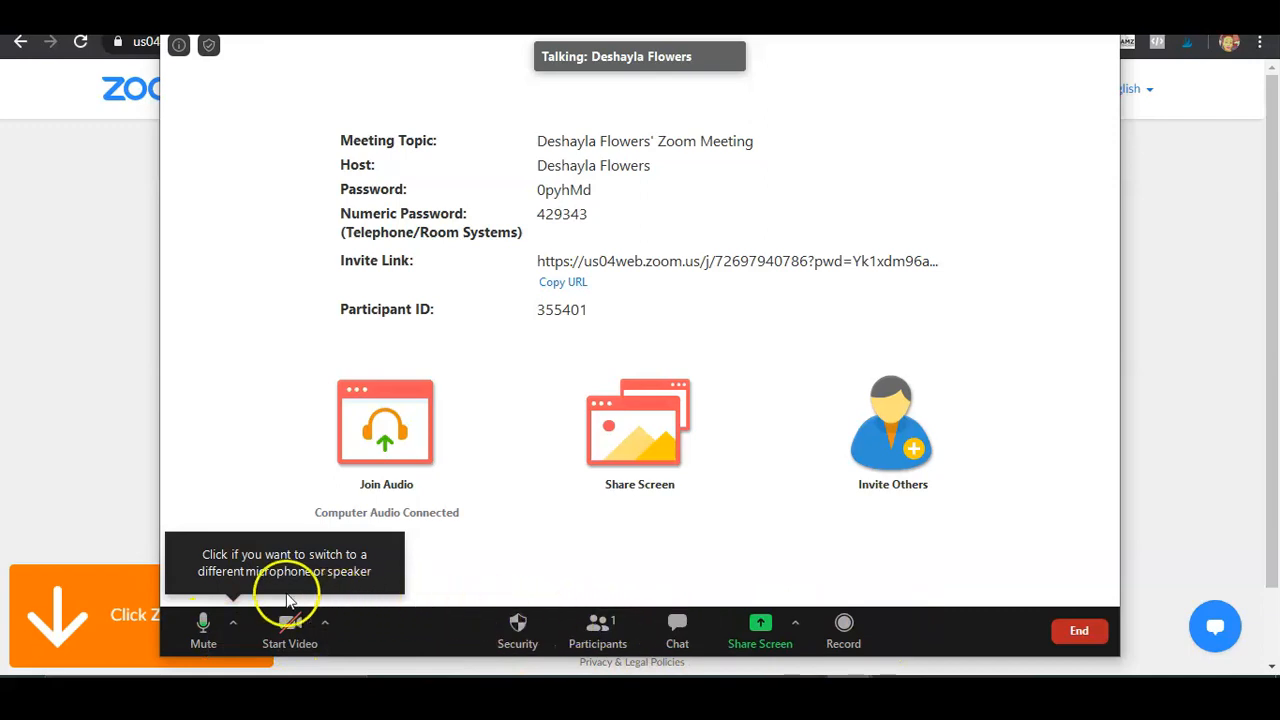
- Look through the meeting's microphone and speaker choices, and its camera and video options
left_click(235, 624)
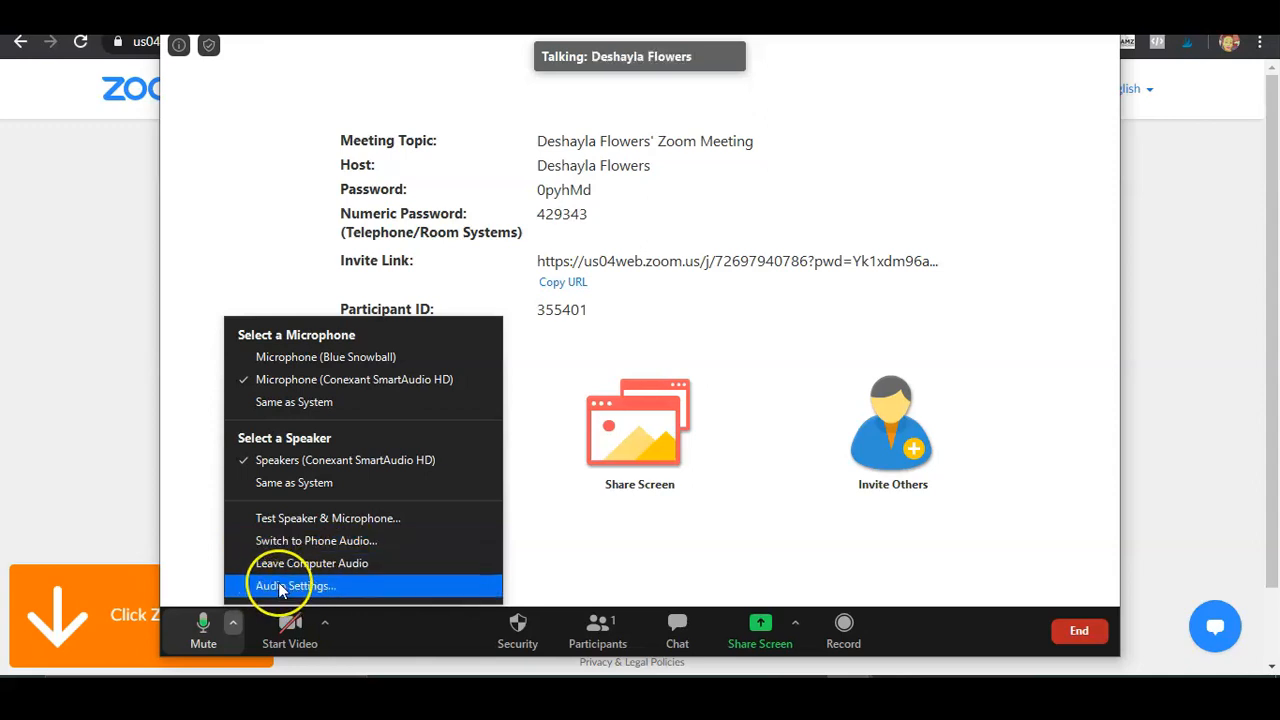
left_click(355, 588)
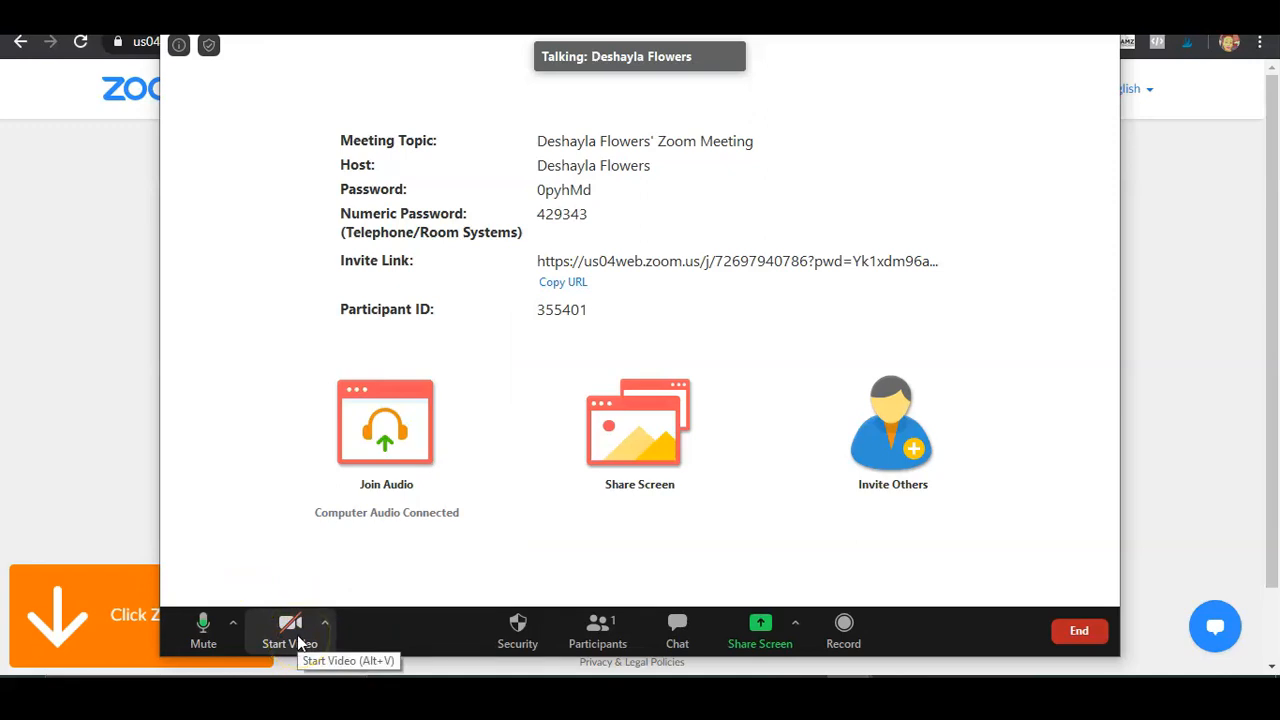
left_click(324, 622)
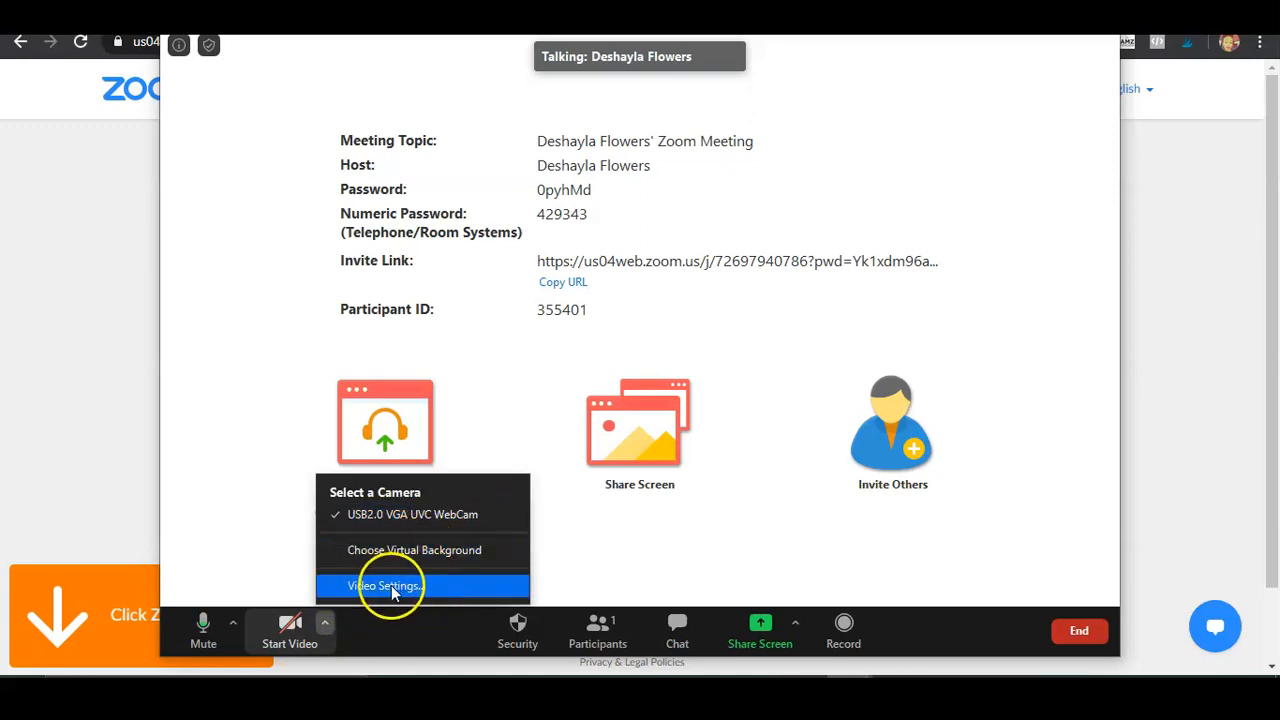
left_click(455, 645)
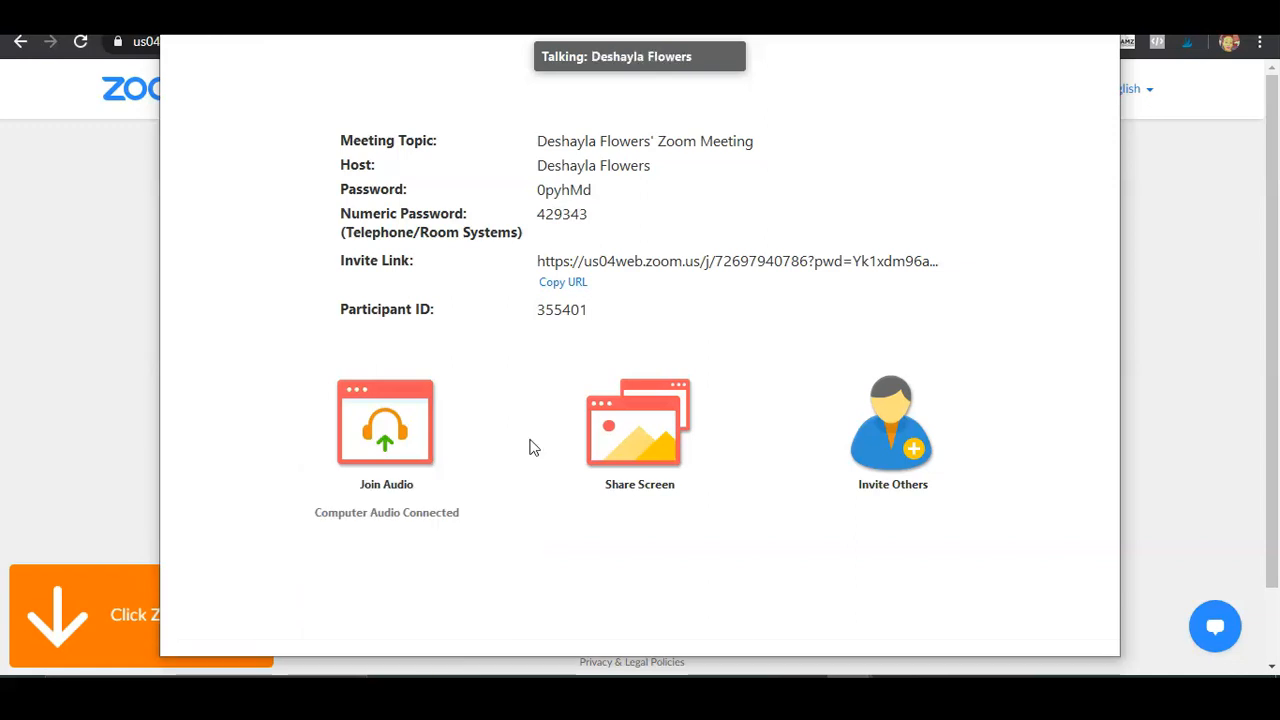
- Copy the meeting's invite URL and view the email services available for sending invitations
left_click(563, 283)
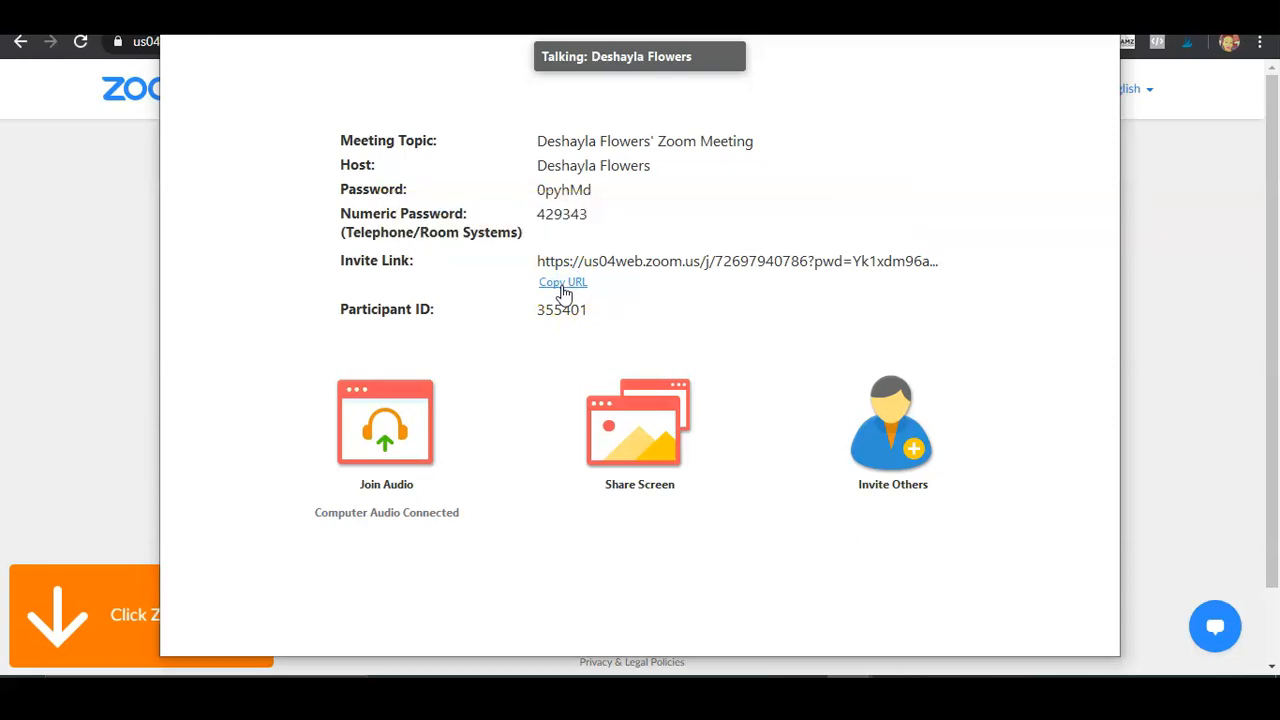
left_click(907, 456)
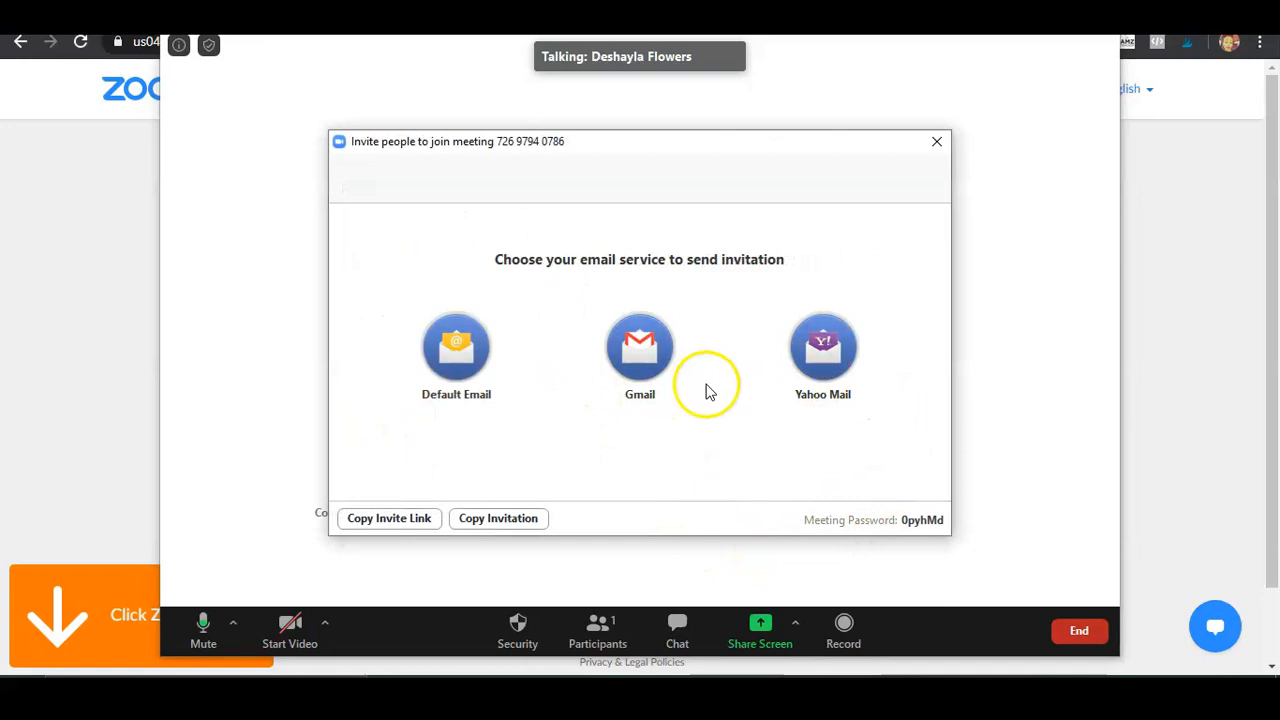
left_click(1008, 160)
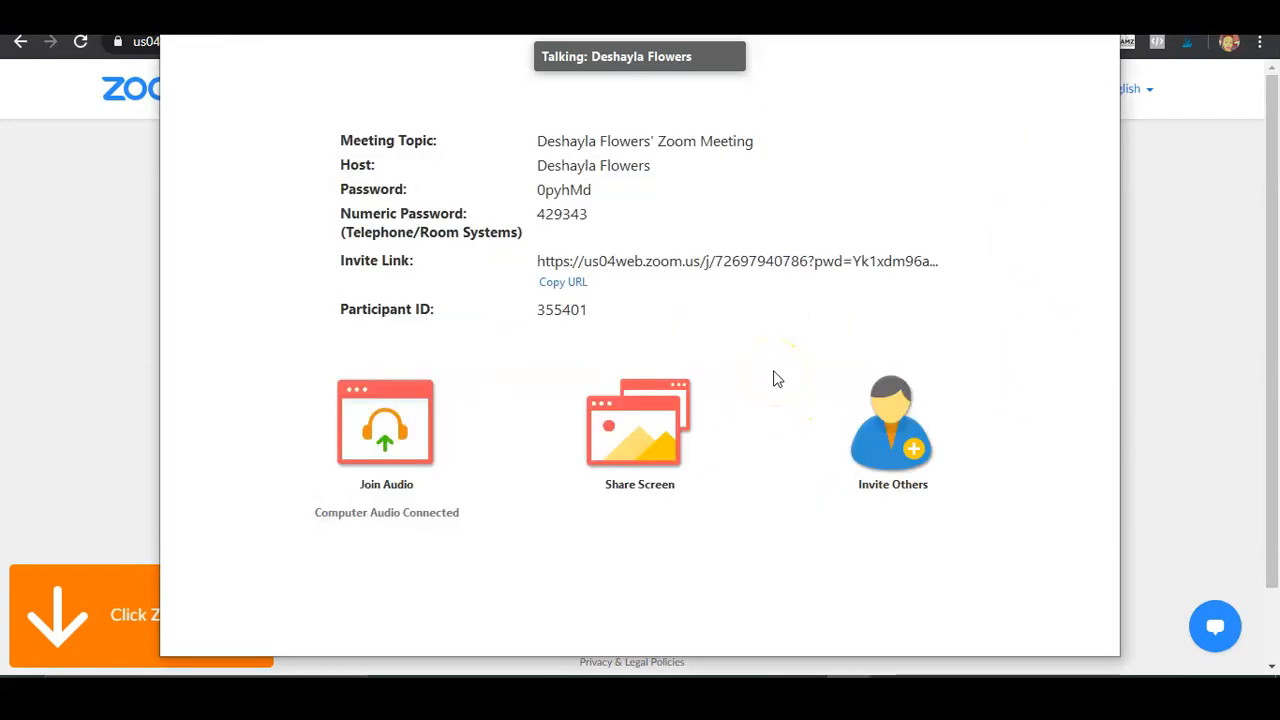
- Open the meeting's group chat and look through its recipient choices and file-sharing sources
mouse_move(766, 371)
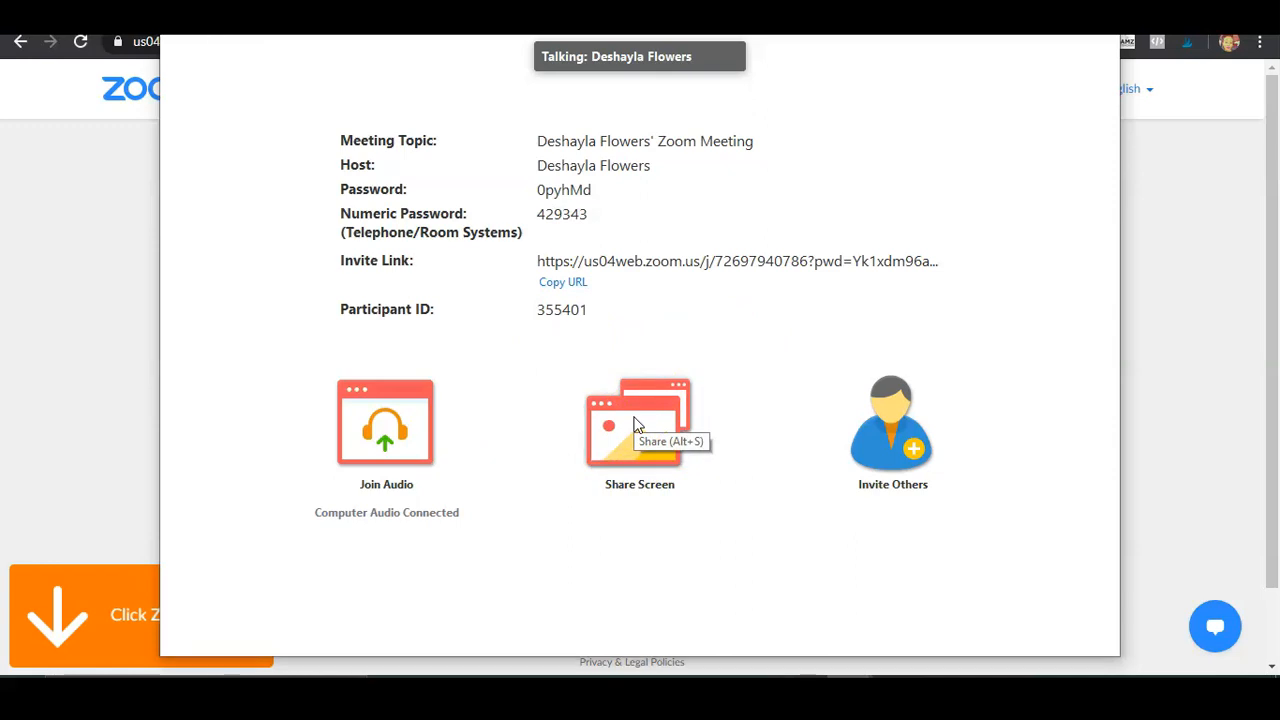
mouse_move(634, 563)
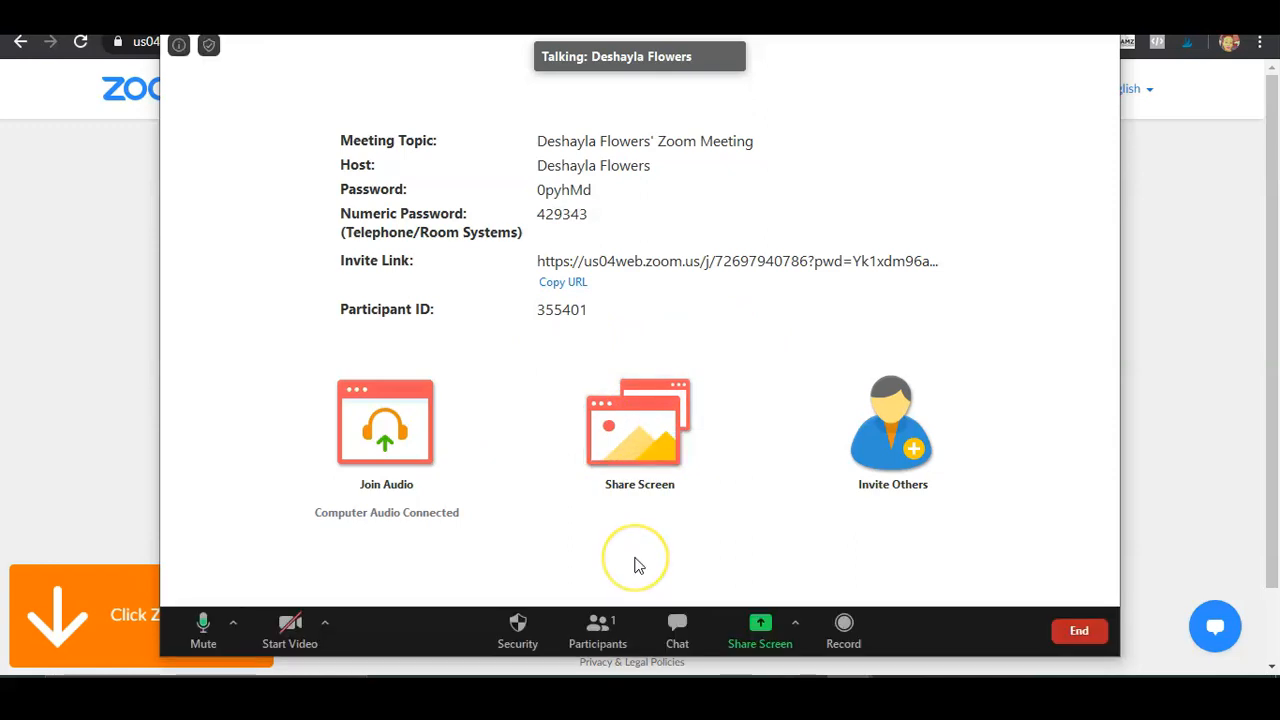
left_click(678, 632)
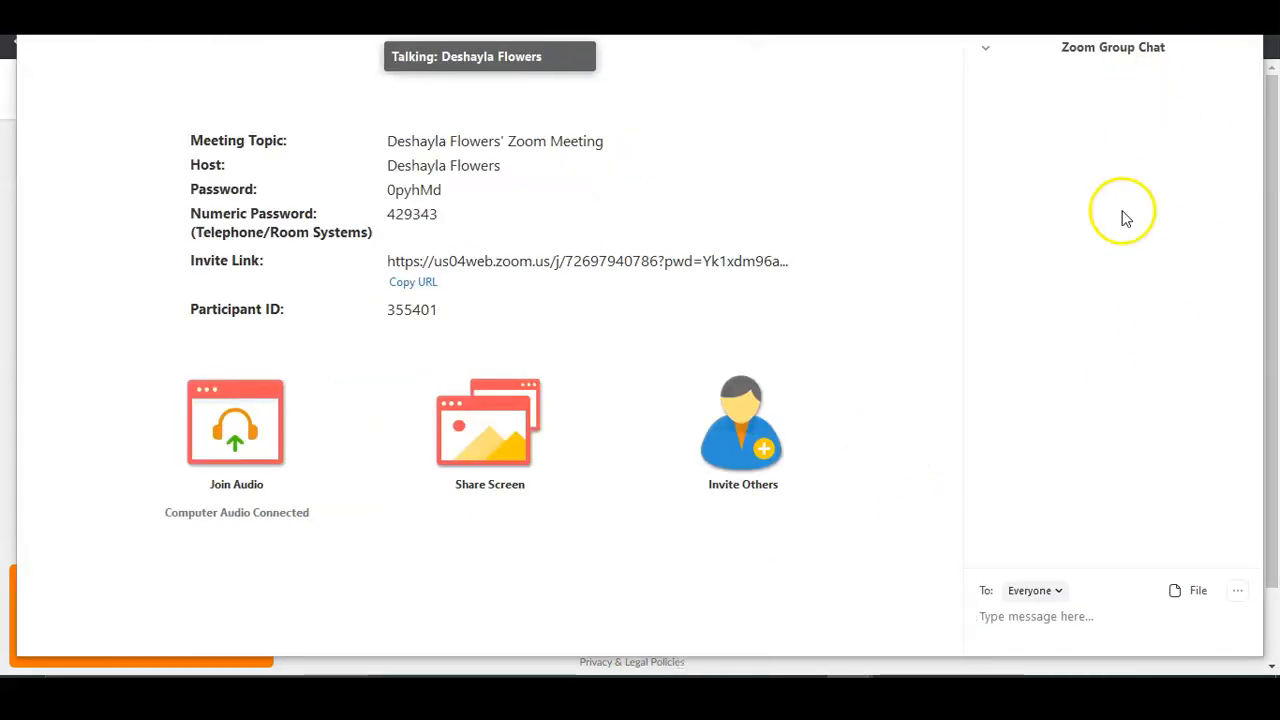
left_click(1075, 262)
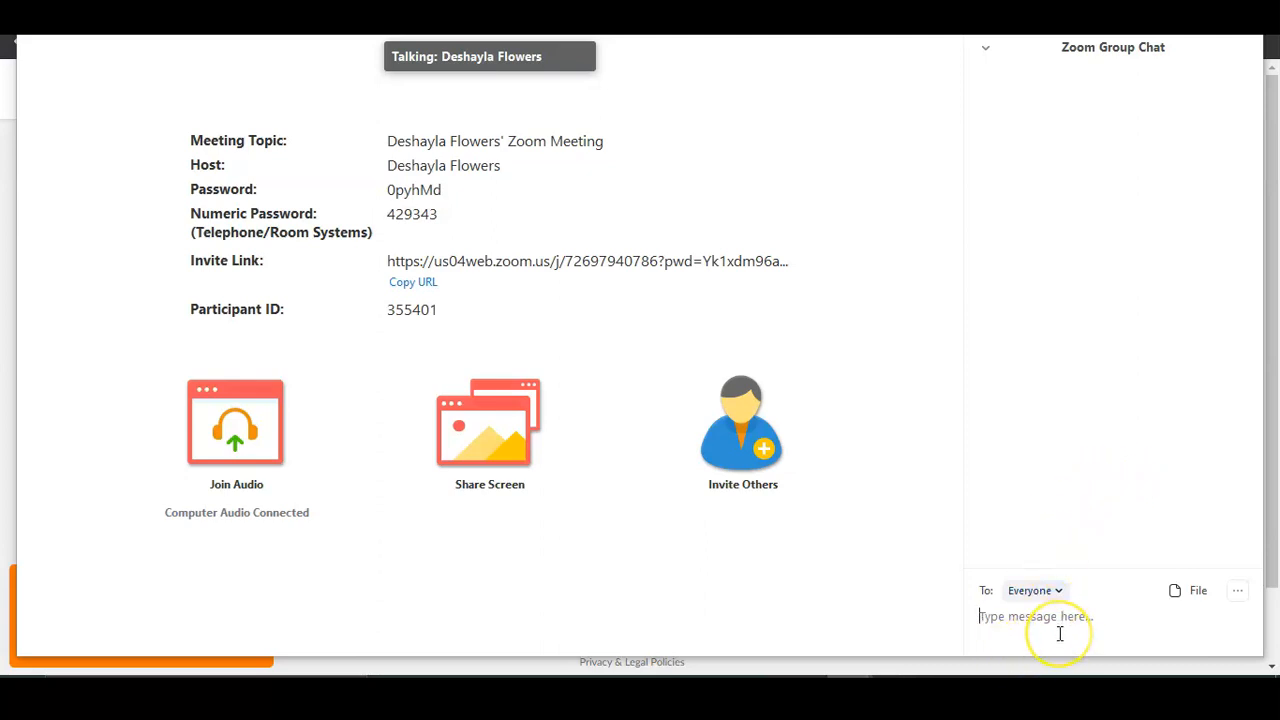
left_click(1050, 598)
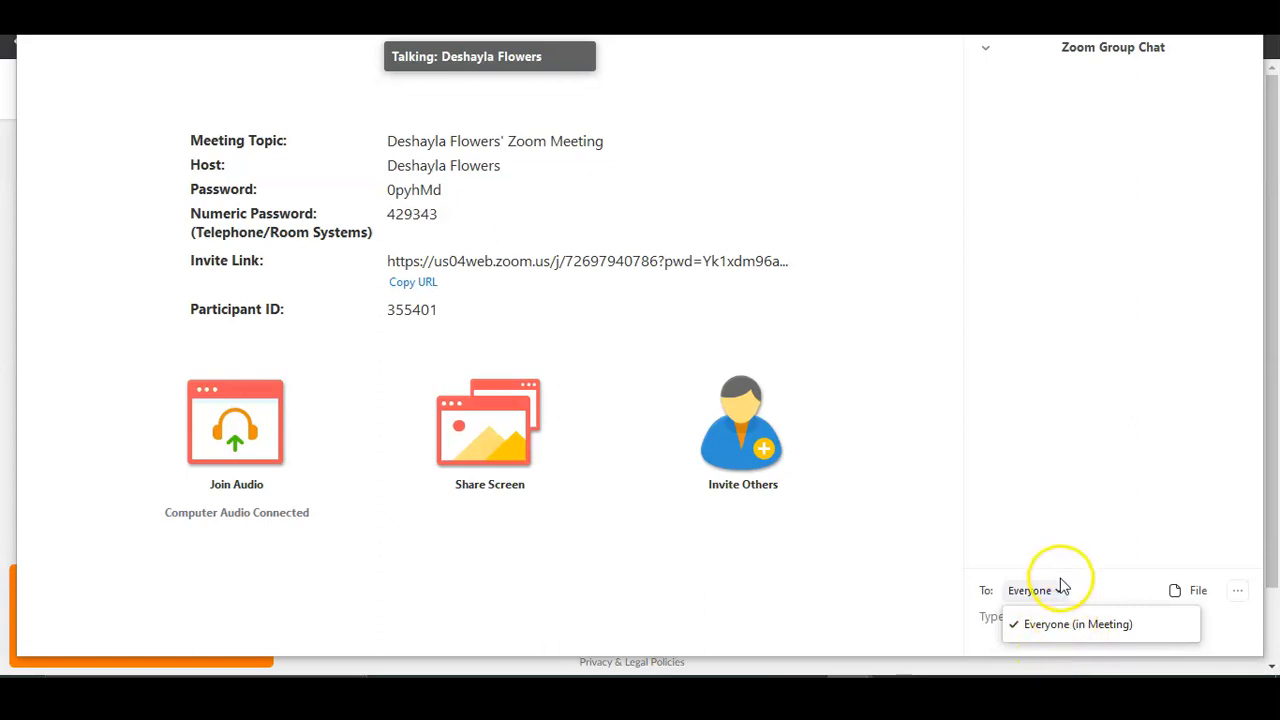
left_click(1058, 587)
left_click(1178, 591)
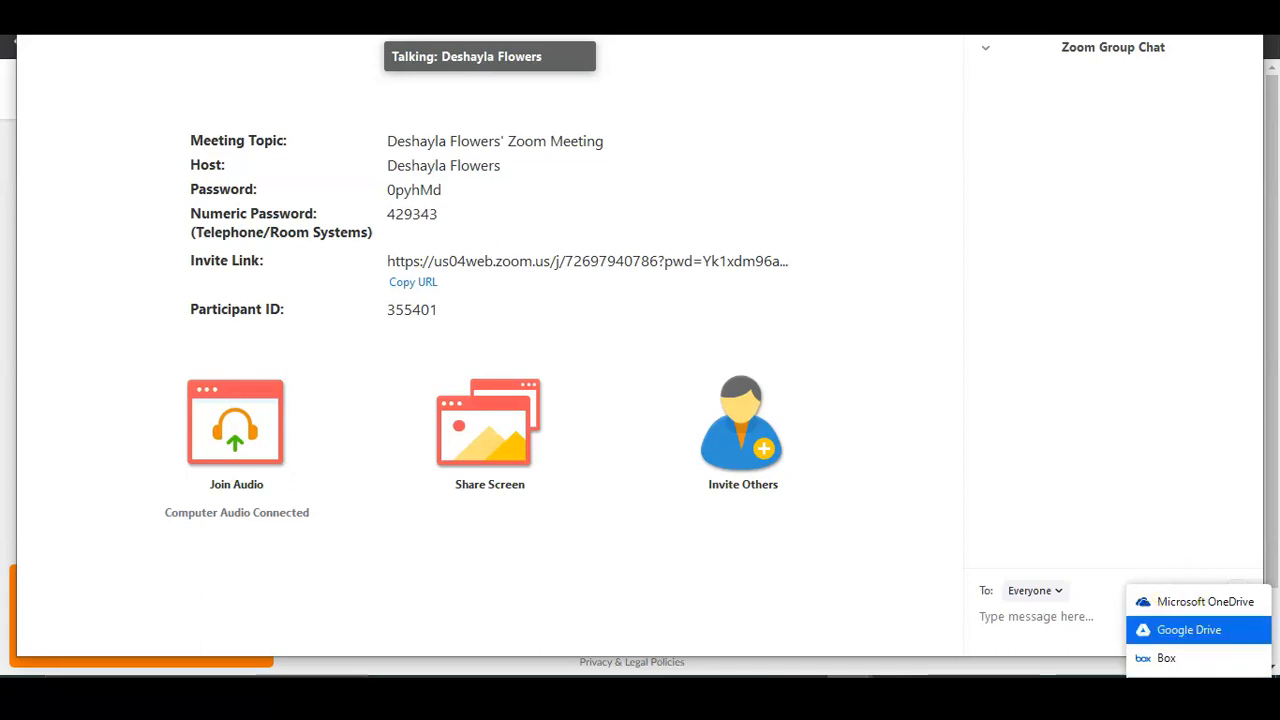
left_click(1041, 395)
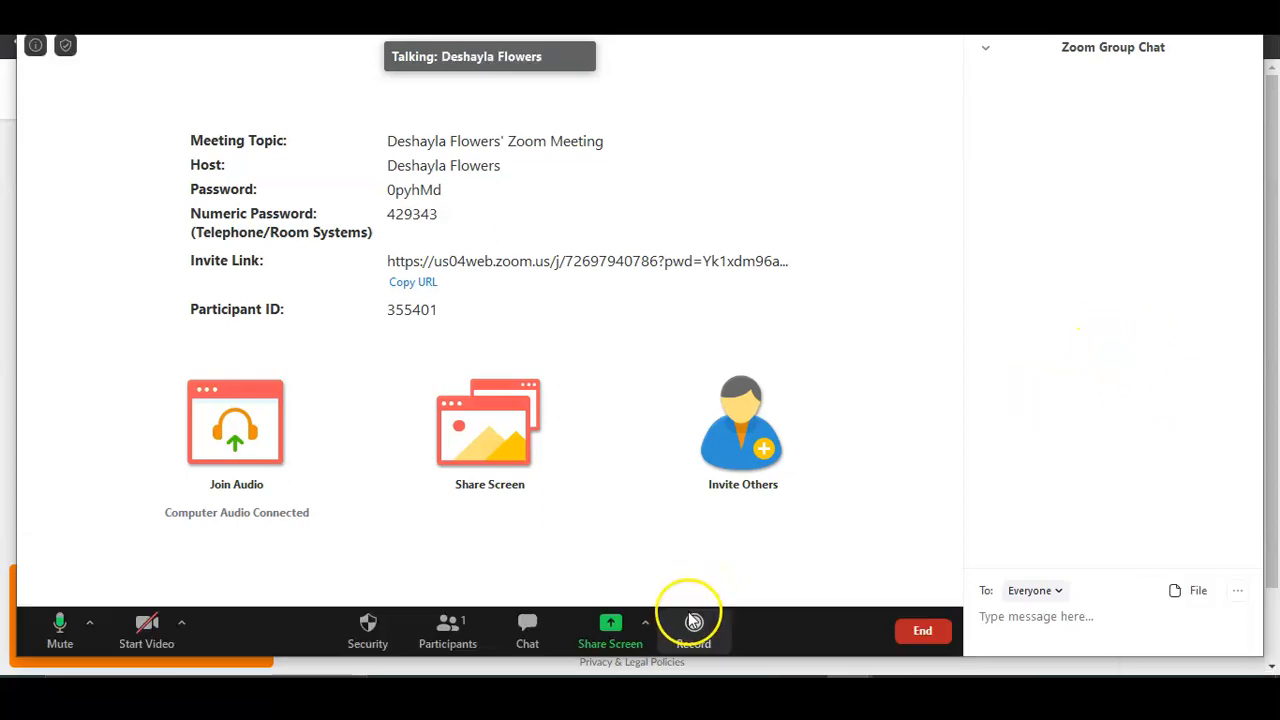
- Check the meeting's Record control, and end the meeting for all participants
left_click(698, 640)
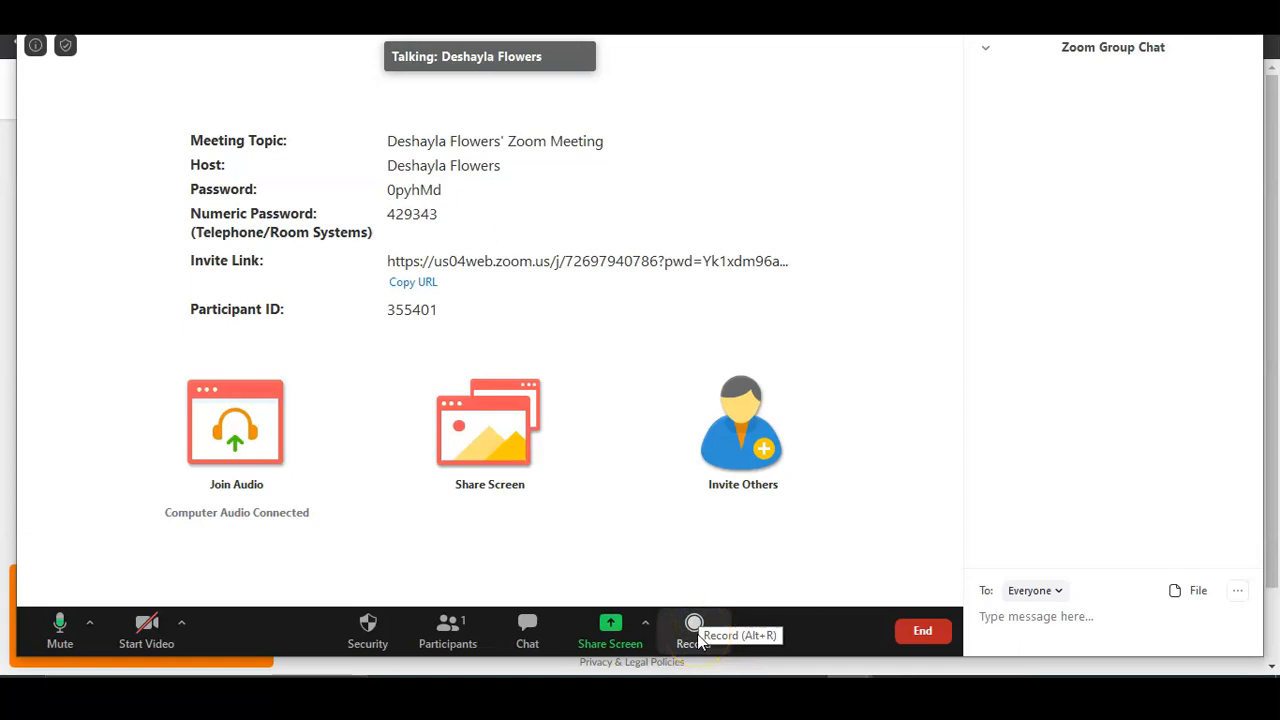
left_click(700, 638)
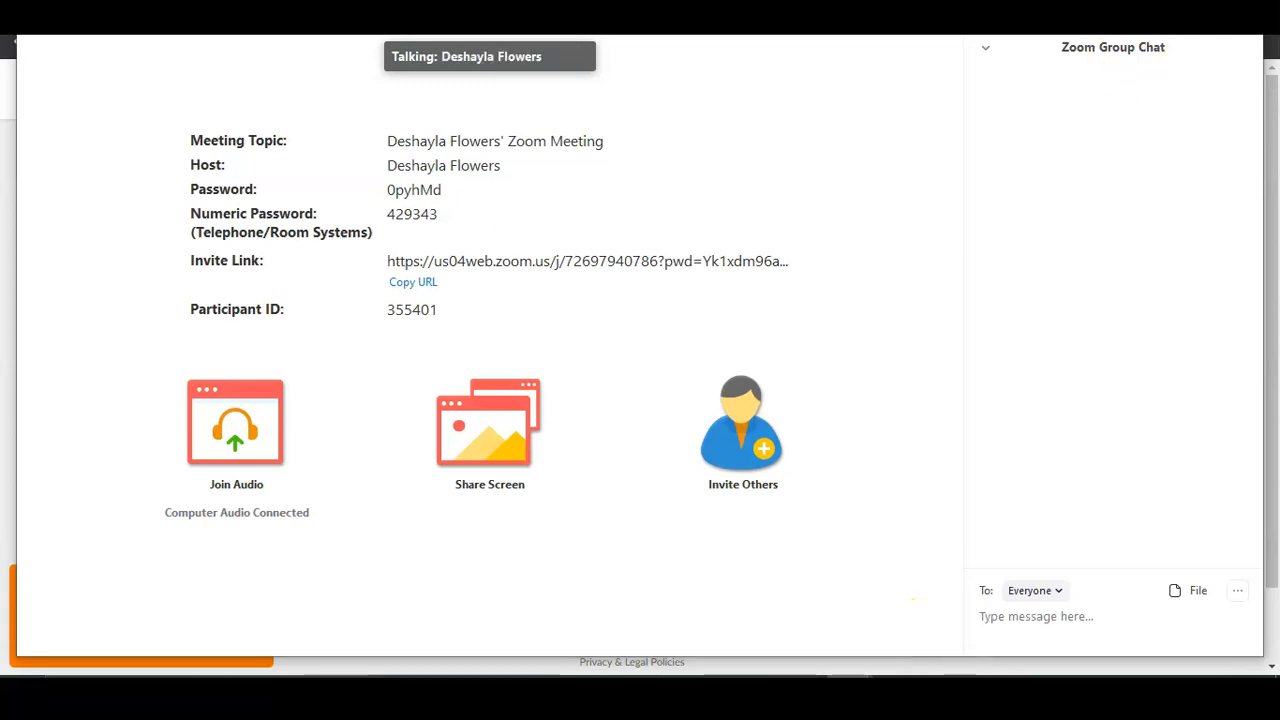
left_click(1244, 20)
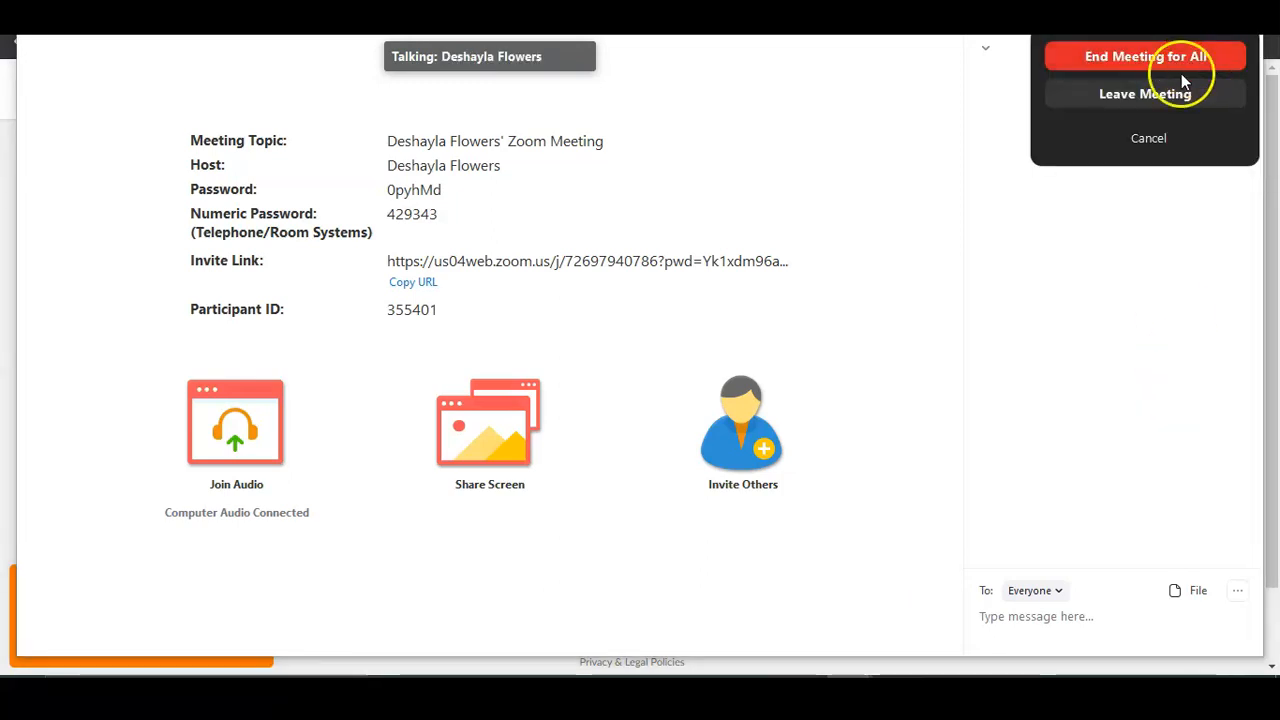
left_click(1175, 62)
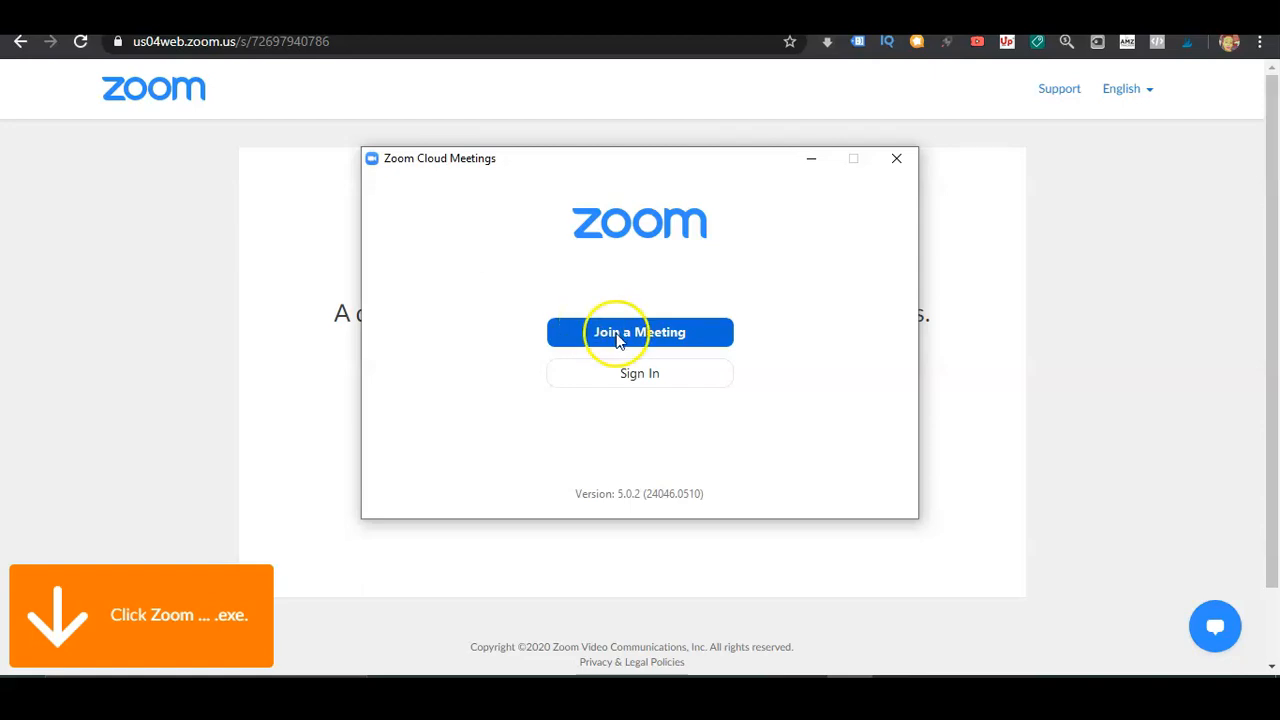
- Look at the Join Meeting form, and sign in to the Zoom desktop client with a Google account
left_click(640, 338)
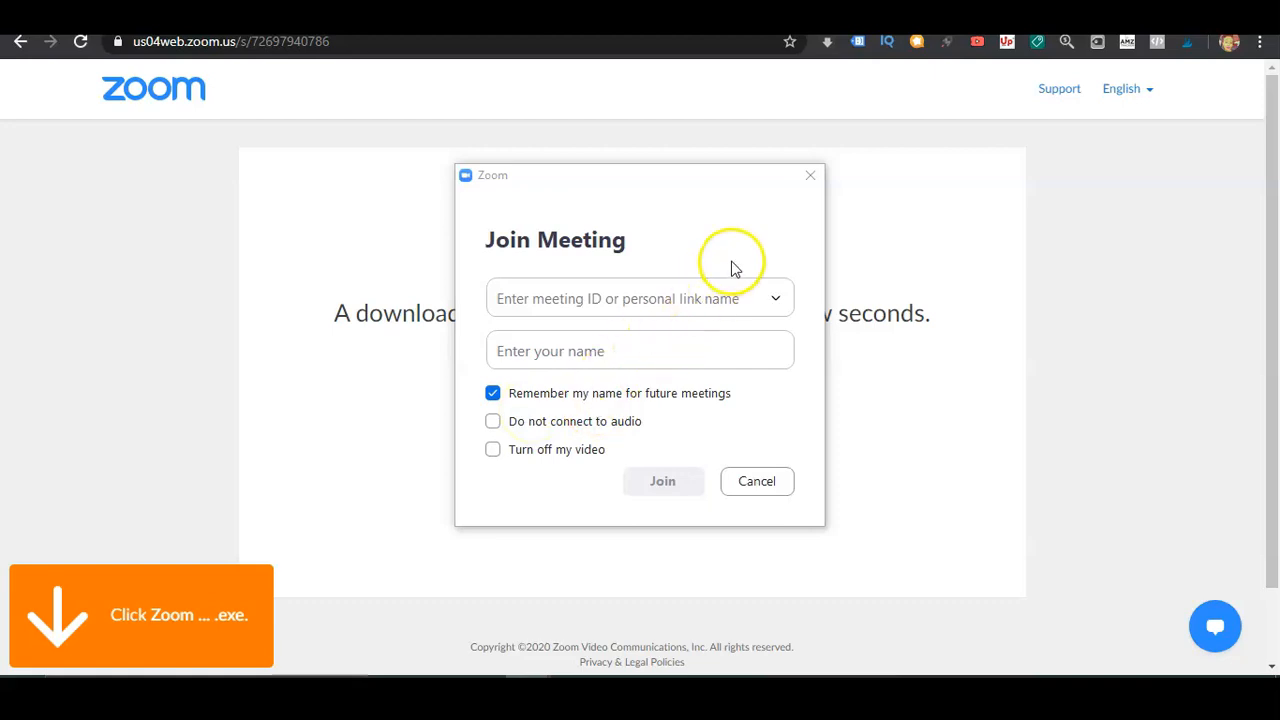
left_click(810, 177)
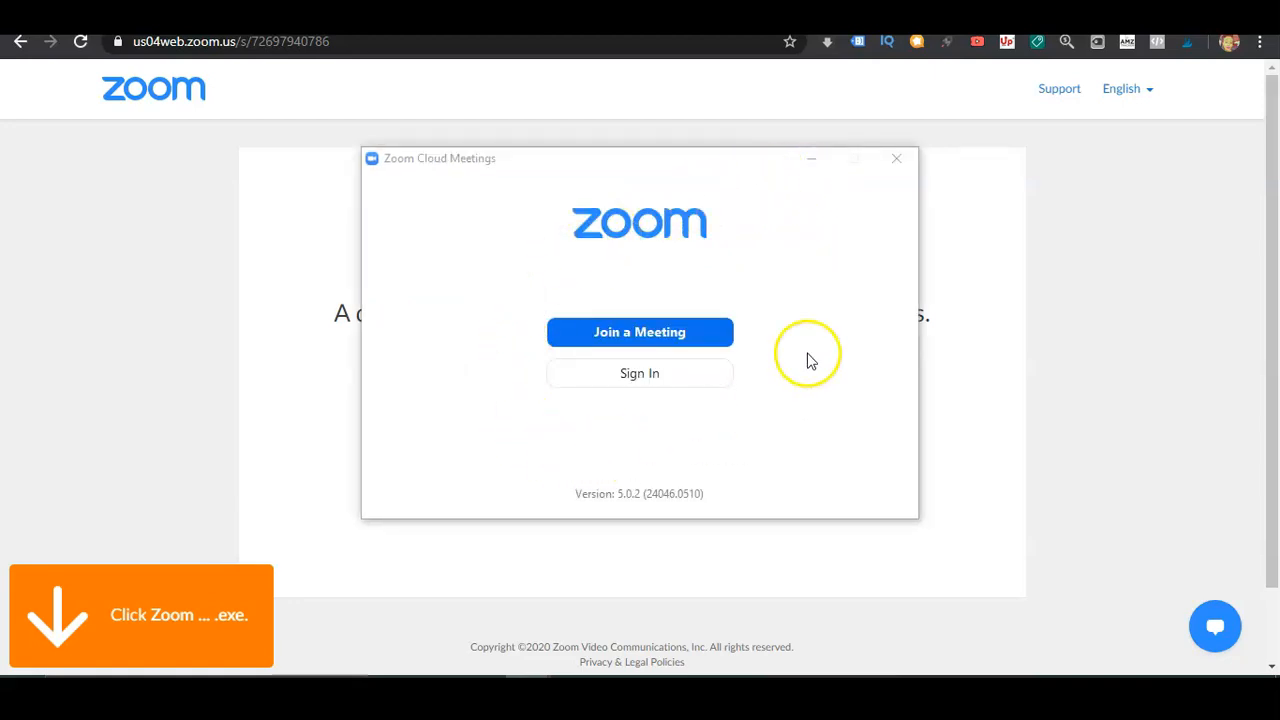
left_click(622, 381)
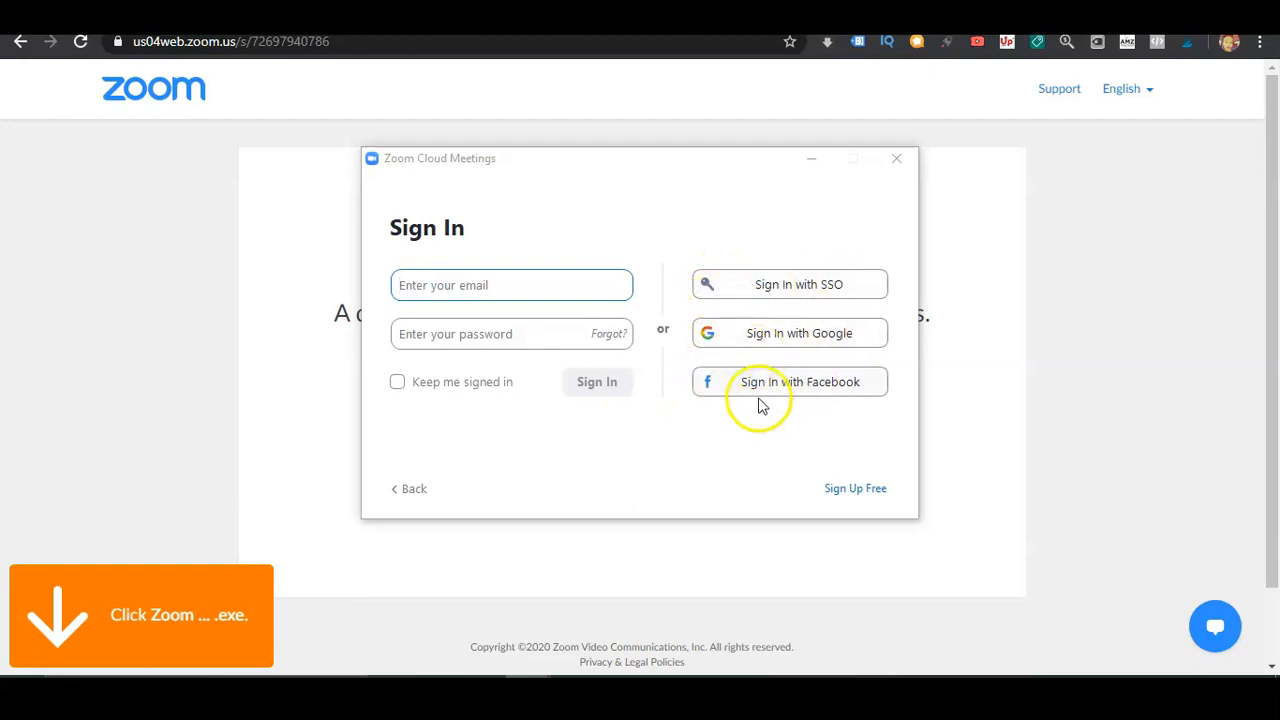
left_click(797, 335)
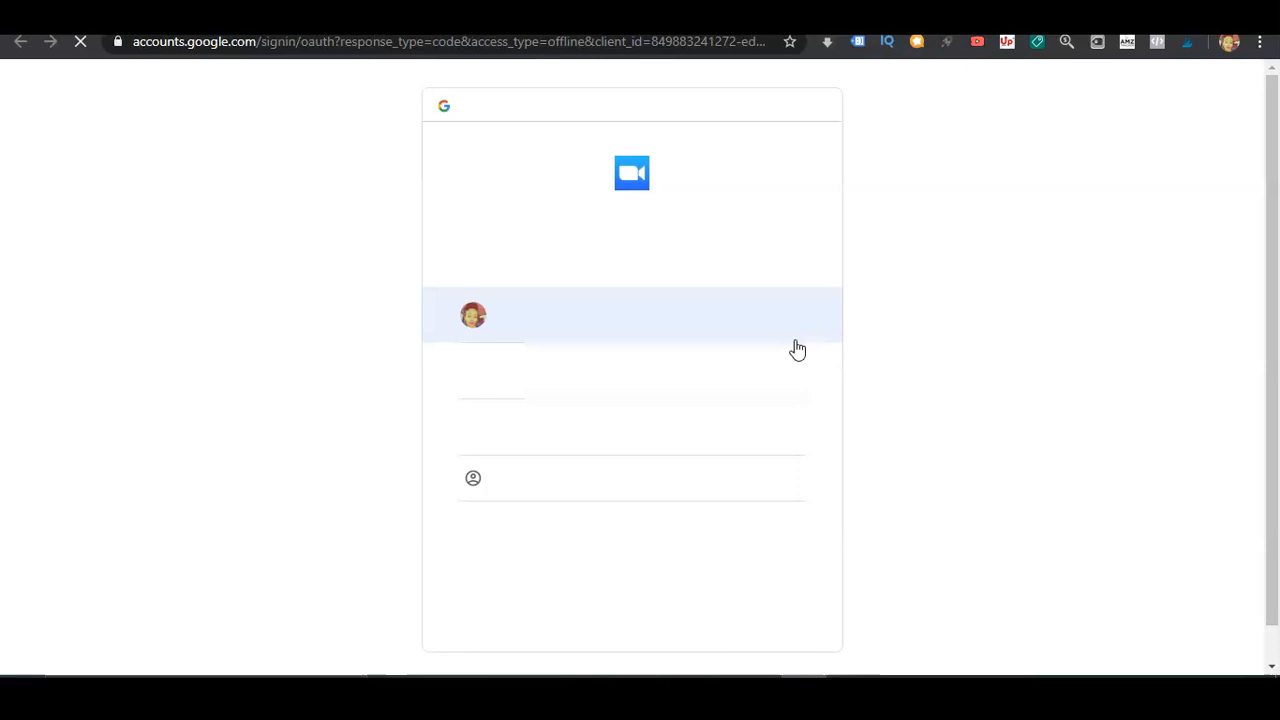
left_click(637, 433)
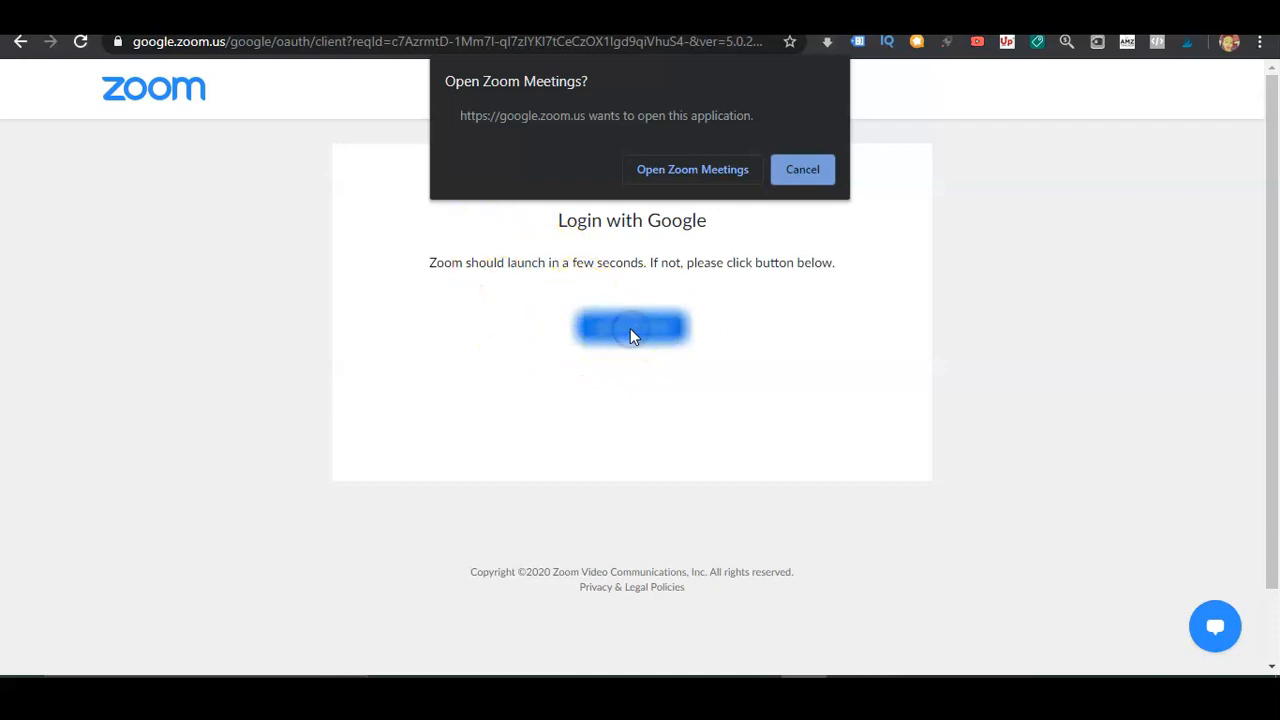
left_click(654, 169)
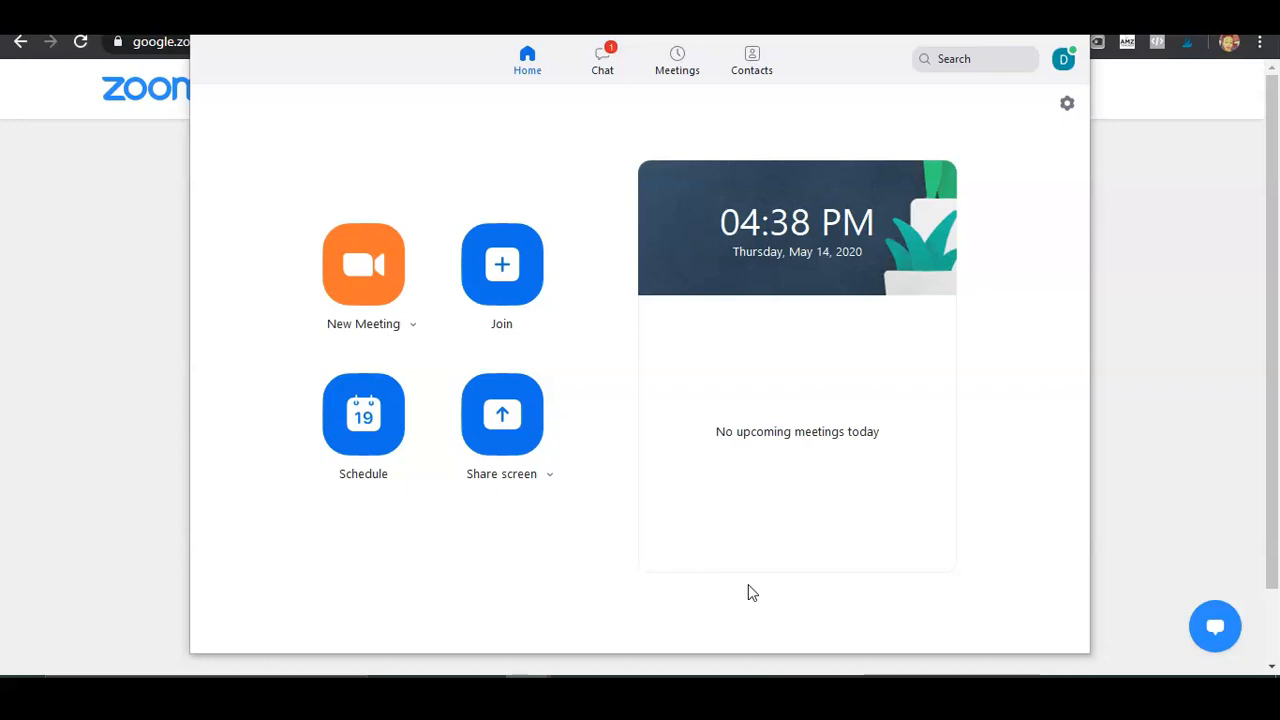
- Switch back to the Zoom website in the browser, go to its home page and show the Resources choices
left_click(1186, 607)
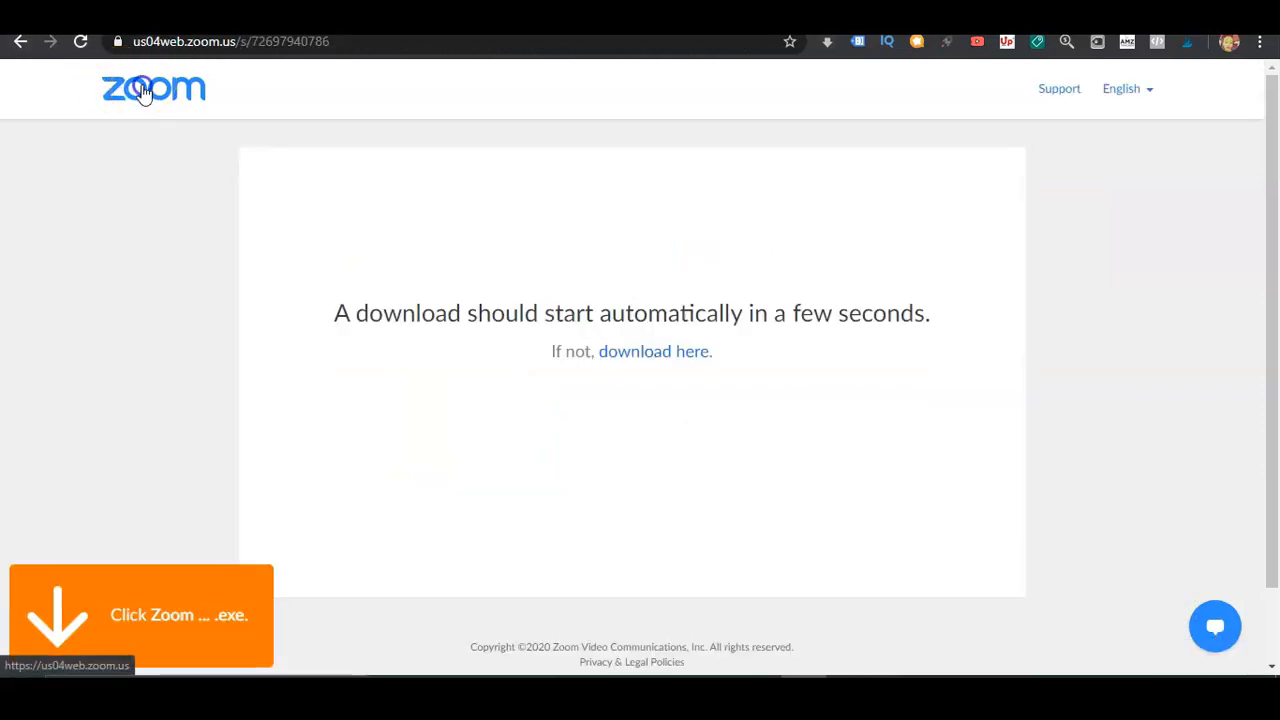
left_click(145, 90)
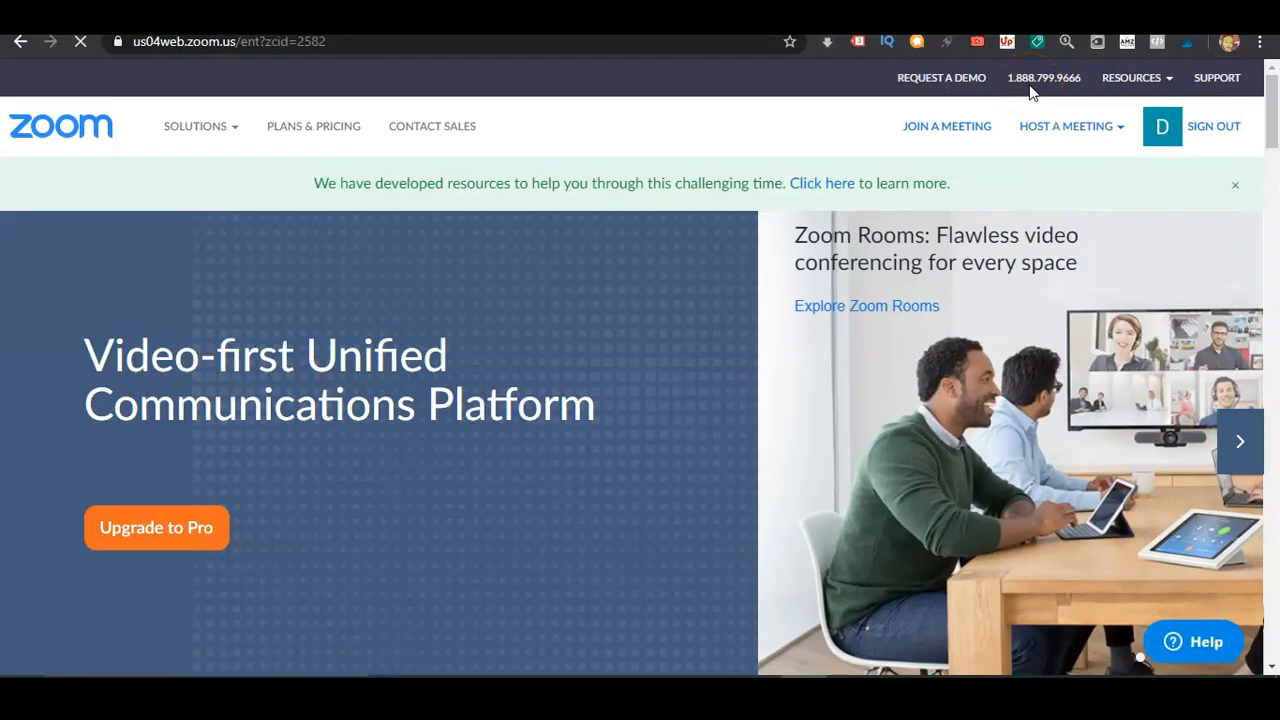
mouse_move(1110, 82)
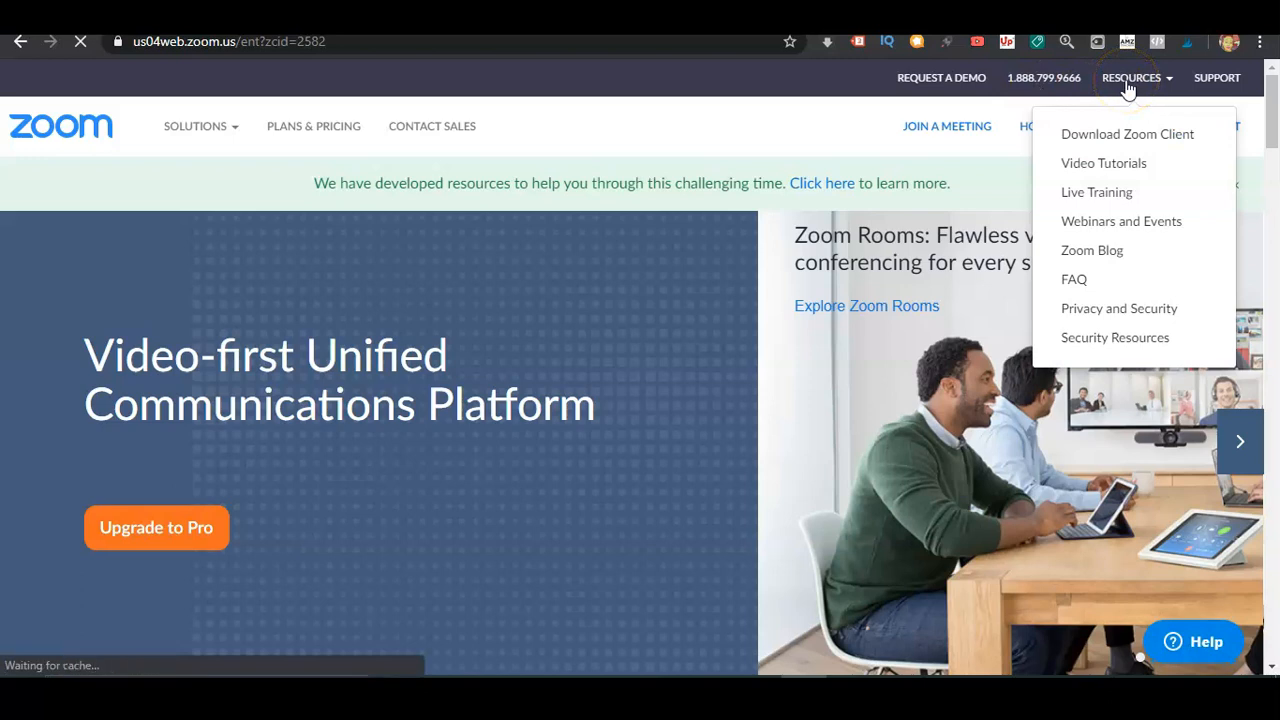